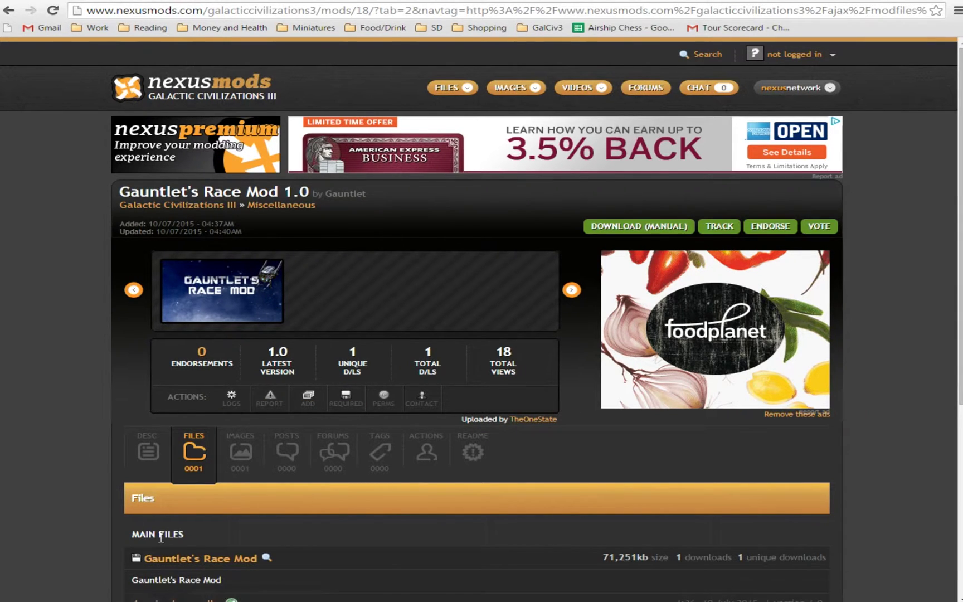
# Download the Gauntlet's Race Mod zip from the Nexus Mods Main Files list to the desktop.
pyautogui.click(192, 559)
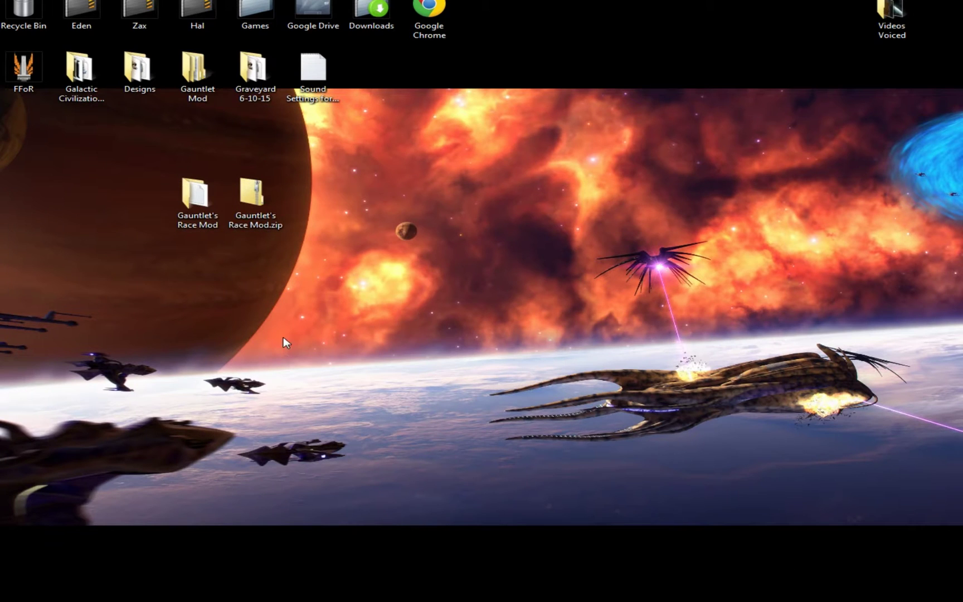
# Extract the Gauntlet's Race Mod folder from the downloaded zip onto the desktop.
pyautogui.click(241, 201)
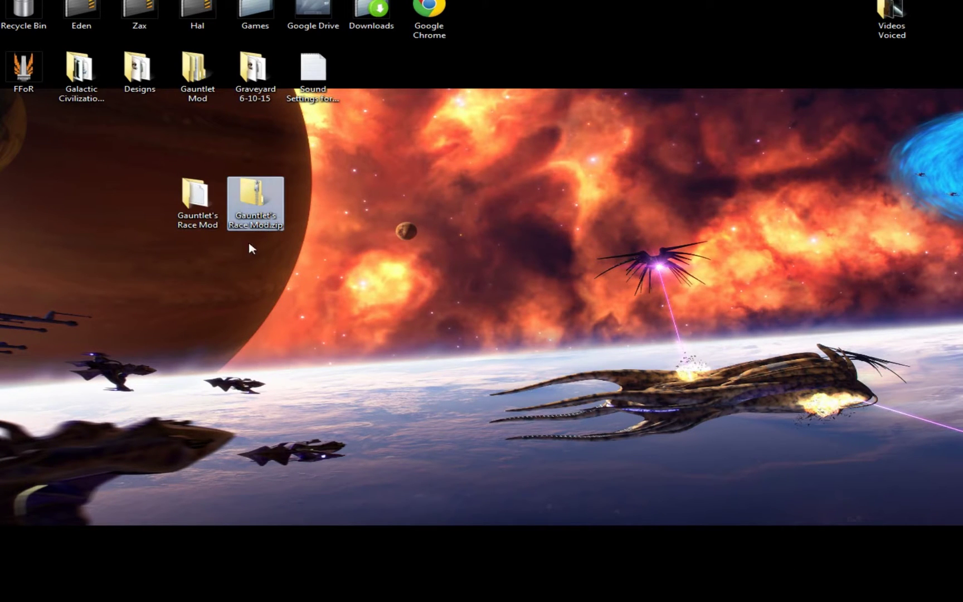
pyautogui.doubleClick(275, 218)
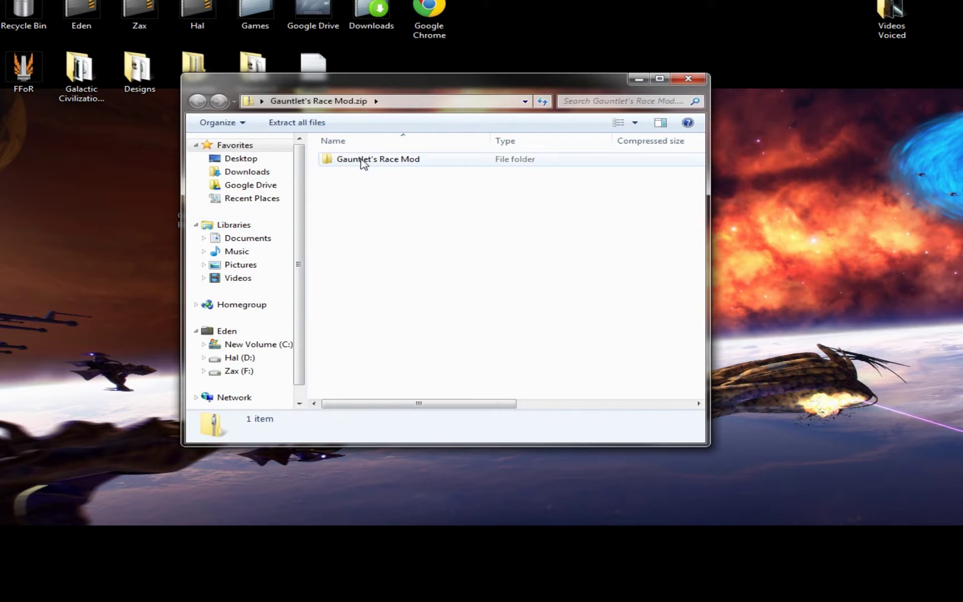
pyautogui.moveTo(368, 159); pyautogui.dragTo(380, 220)
# Open the extracted Gauntlet's Race Mod folder and select Read Me.txt.
pyautogui.click(688, 79)
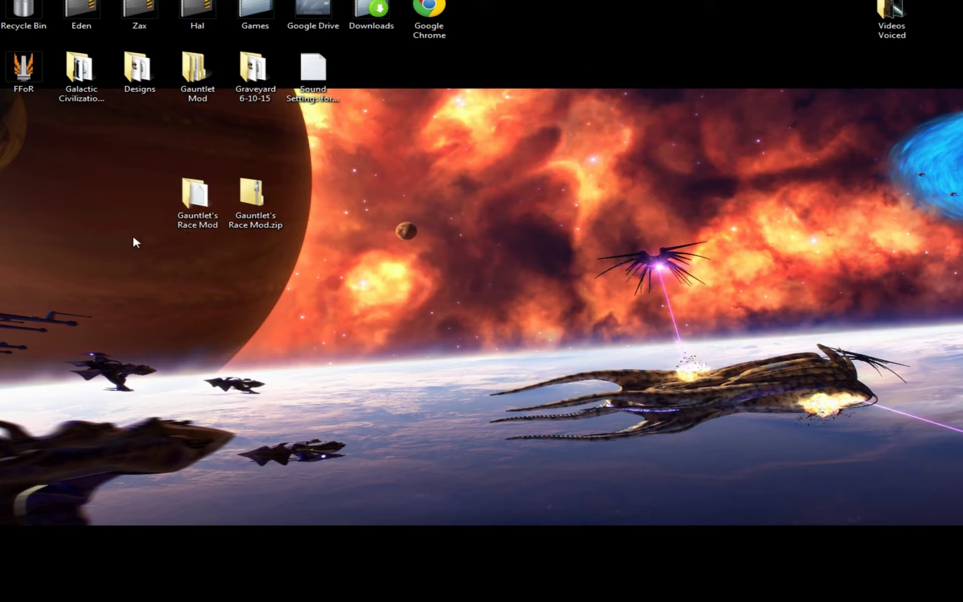
pyautogui.doubleClick(210, 203)
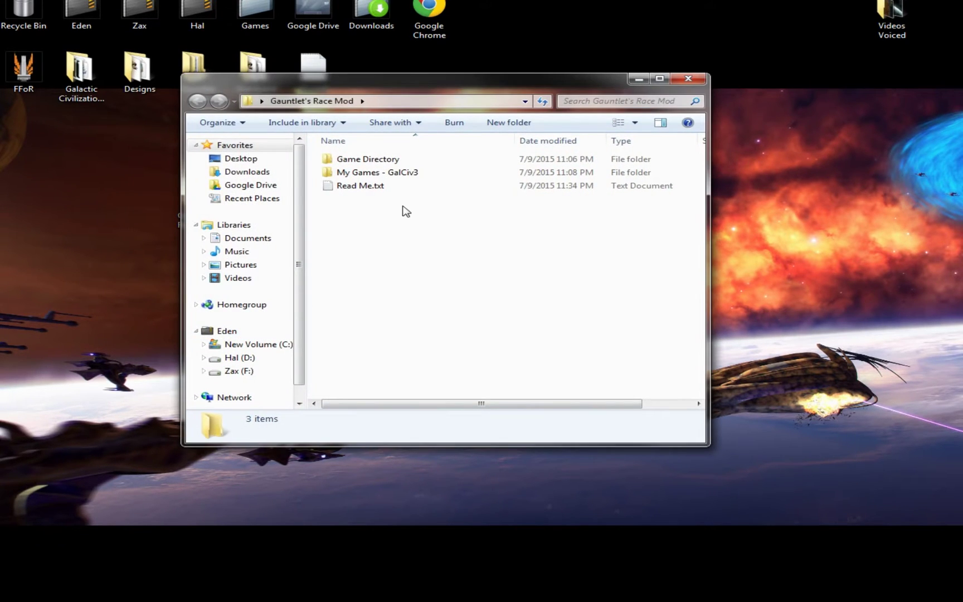
pyautogui.click(381, 188)
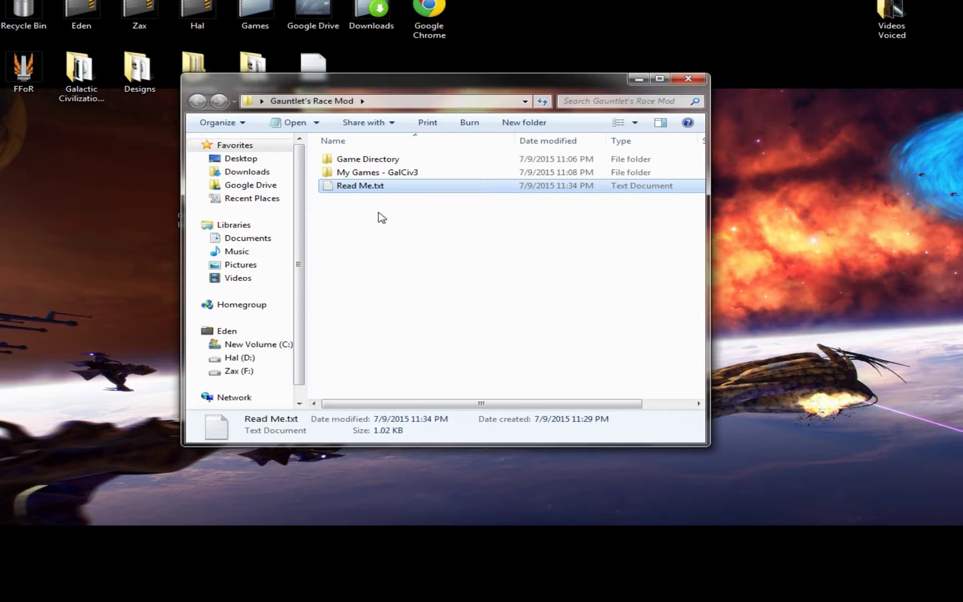
pyautogui.click(384, 218)
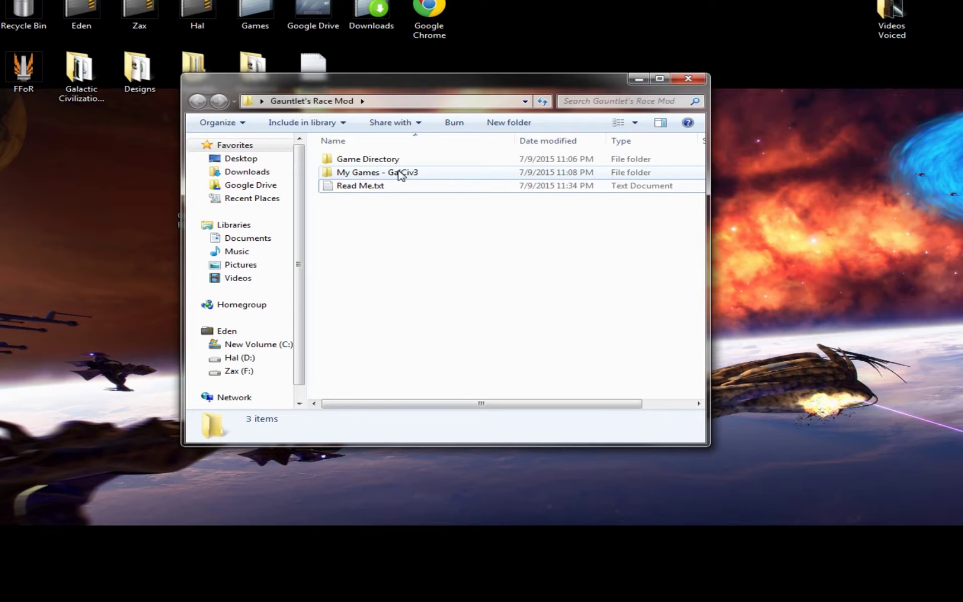
pyautogui.moveTo(399, 175)
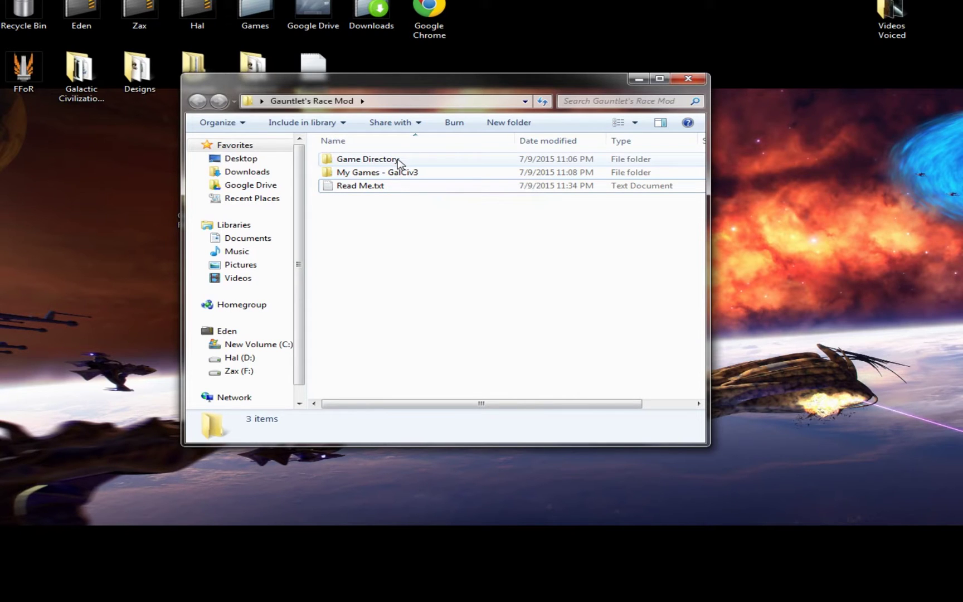
pyautogui.doubleClick(360, 175)
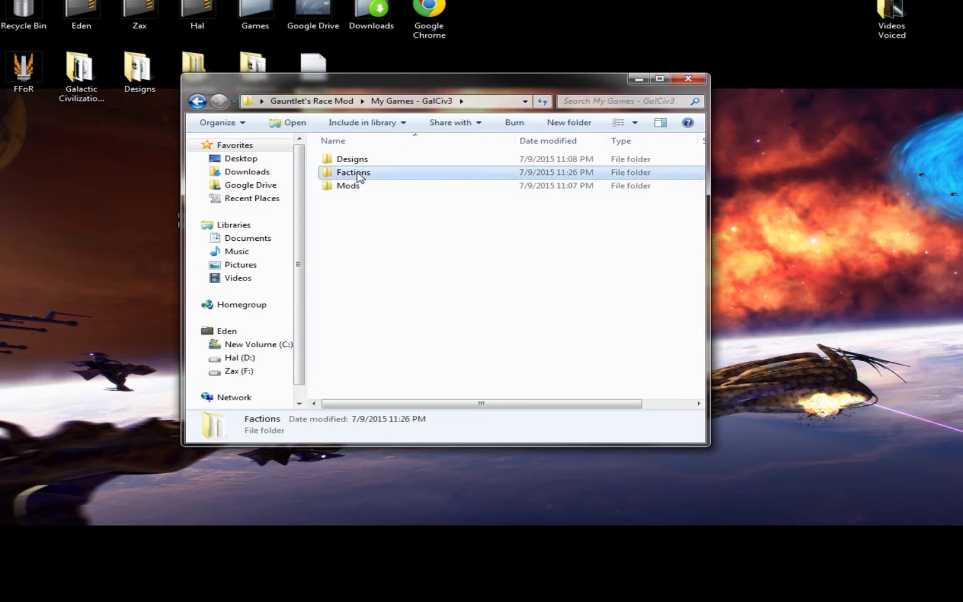
pyautogui.doubleClick(357, 176)
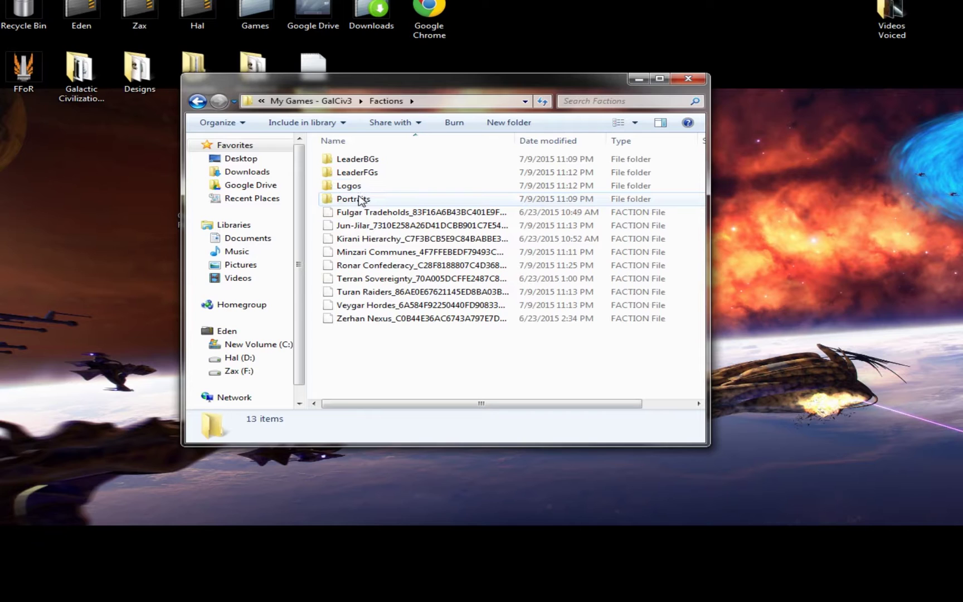
pyautogui.doubleClick(360, 198)
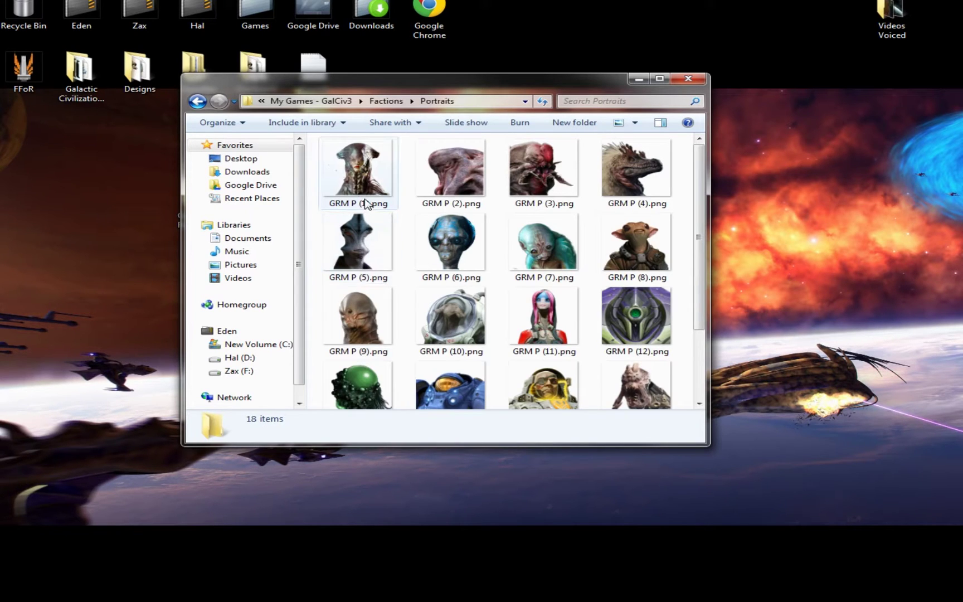
pyautogui.click(357, 234)
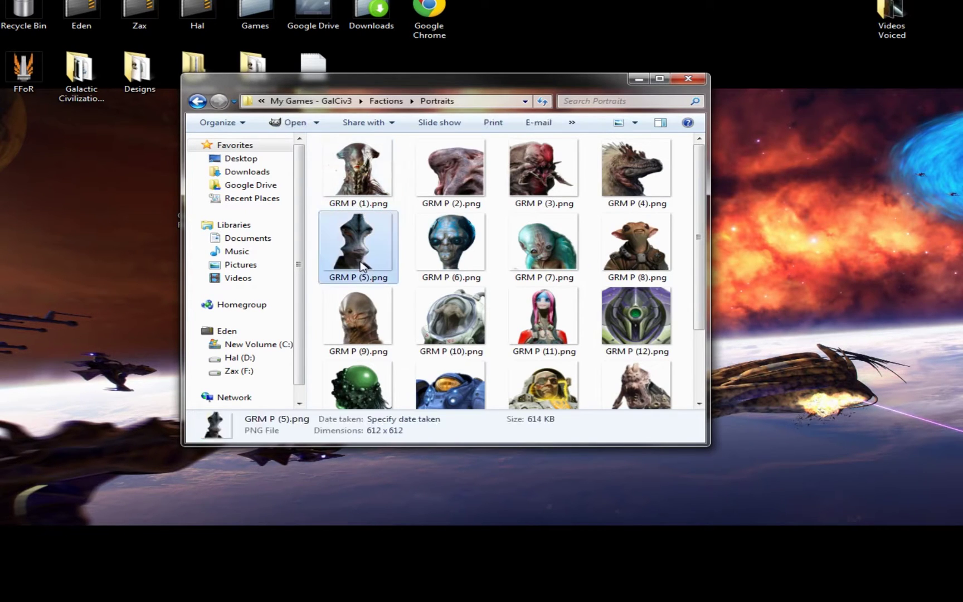
pyautogui.scroll(-2, 368, 376)
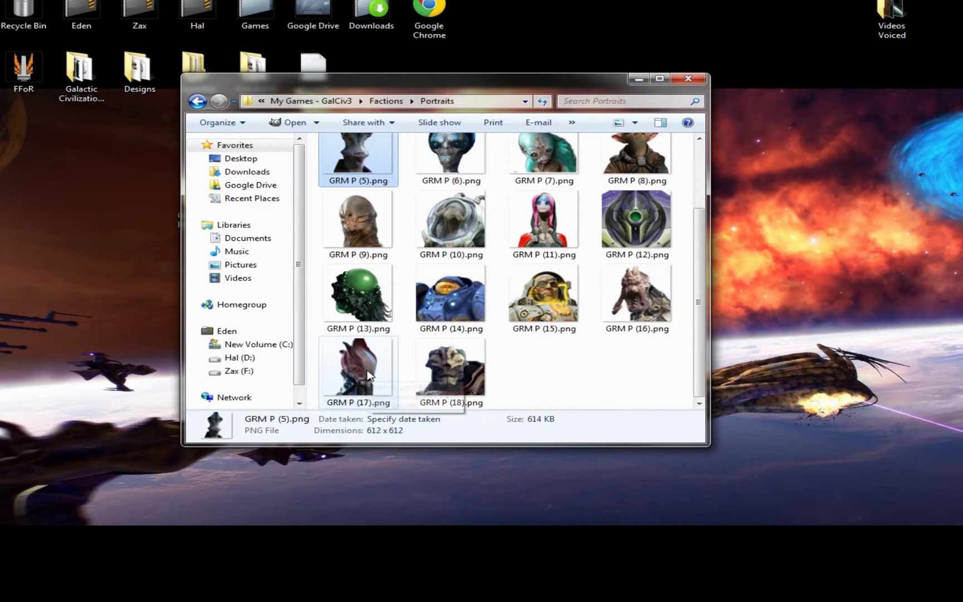
pyautogui.scroll(3, 368, 372)
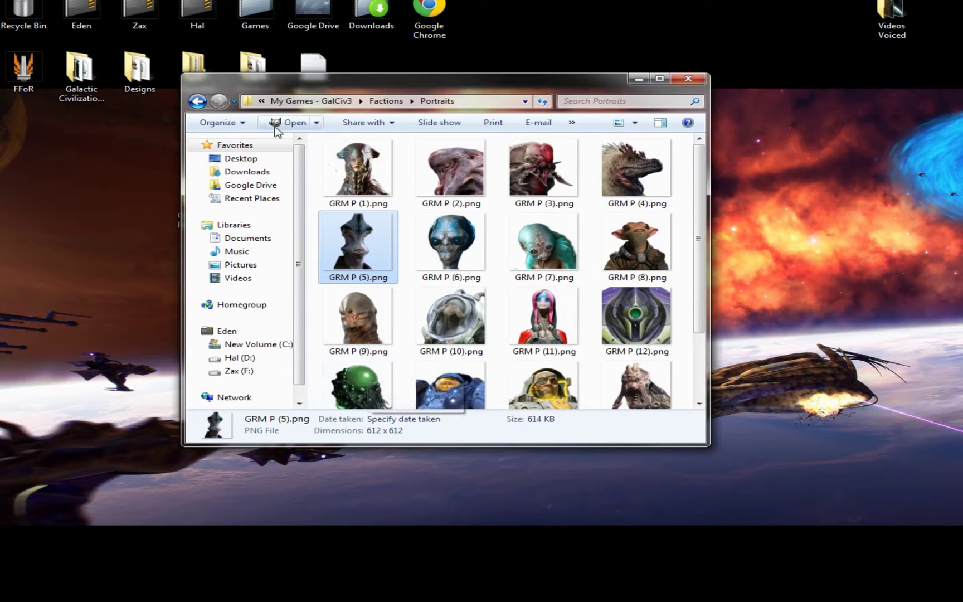
pyautogui.click(198, 102)
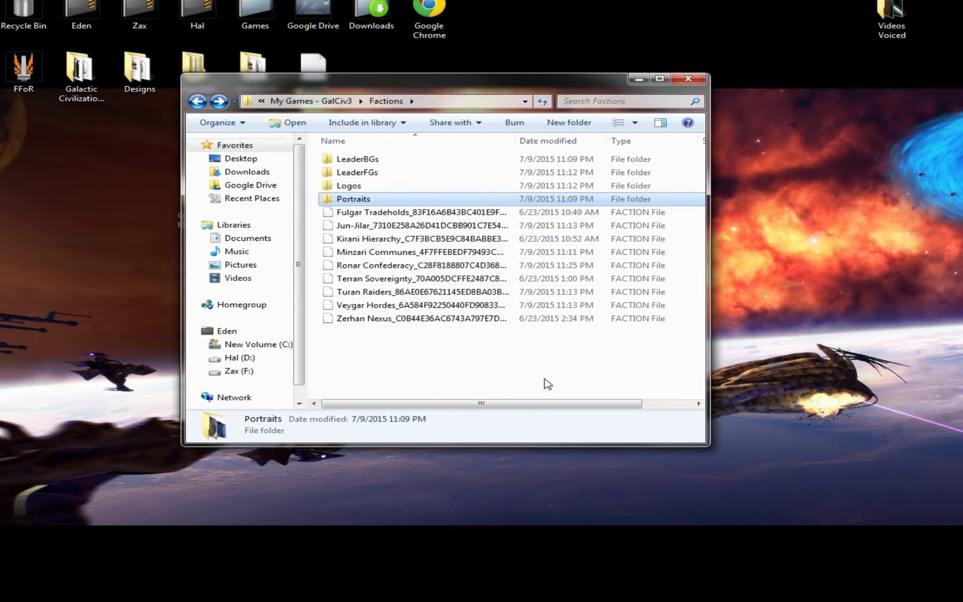
pyautogui.click(514, 355)
pyautogui.moveTo(500, 332); pyautogui.dragTo(491, 213)
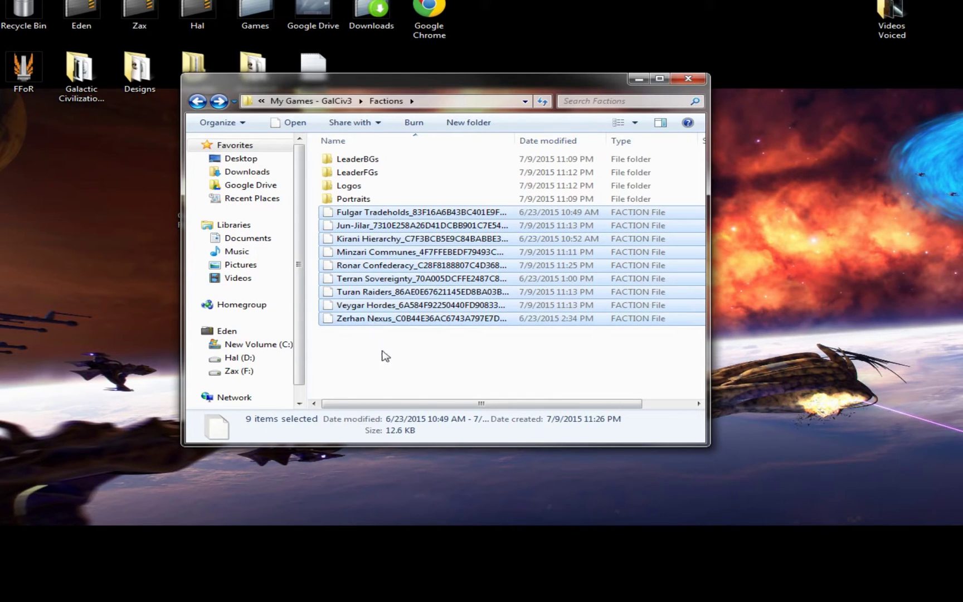
pyautogui.click(198, 103)
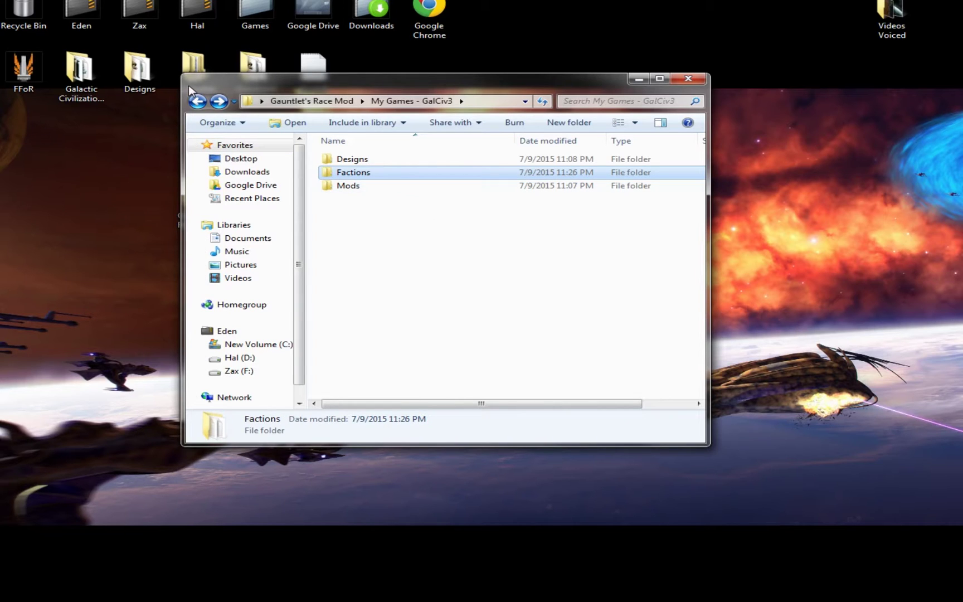
pyautogui.click(199, 100)
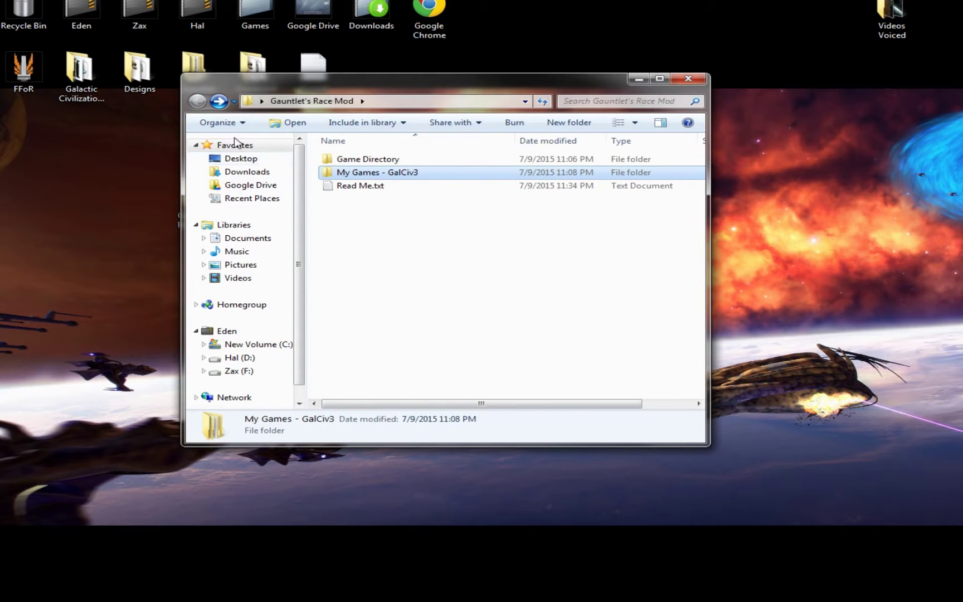
pyautogui.doubleClick(386, 161)
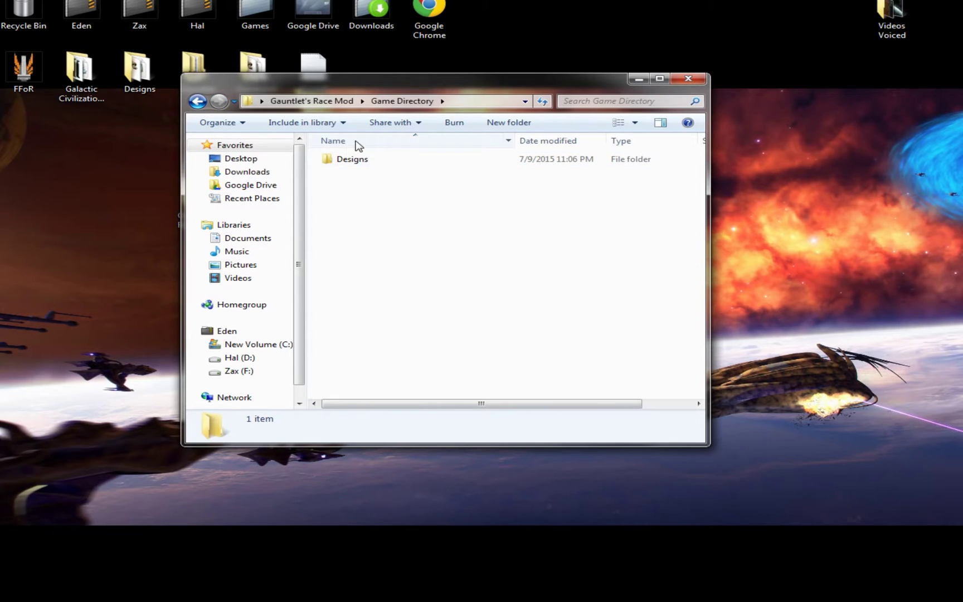
pyautogui.doubleClick(353, 159)
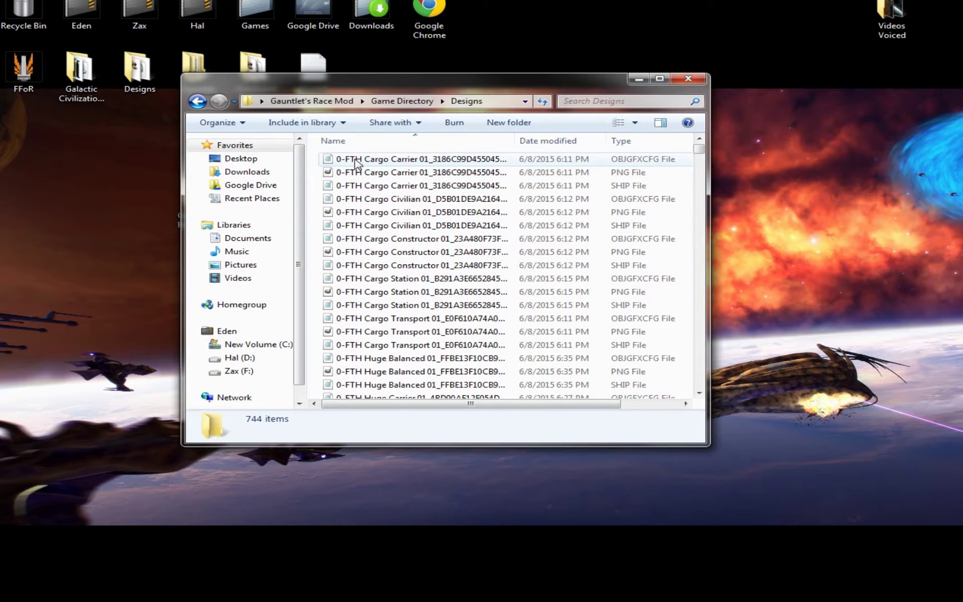
pyautogui.click(354, 161)
pyautogui.scroll(-5, 424, 280)
pyautogui.scroll(-20, 424, 281)
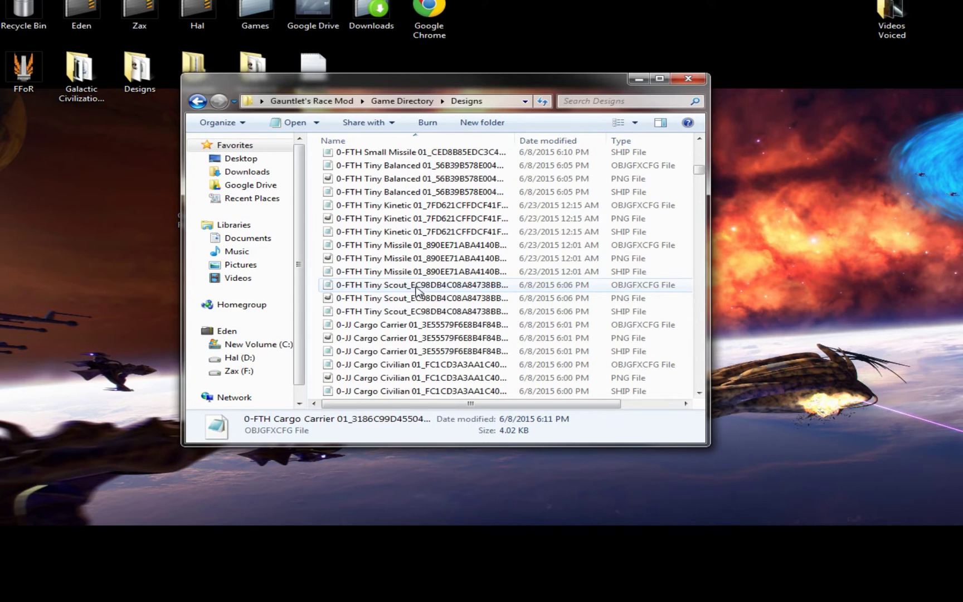
pyautogui.scroll(-20, 419, 282)
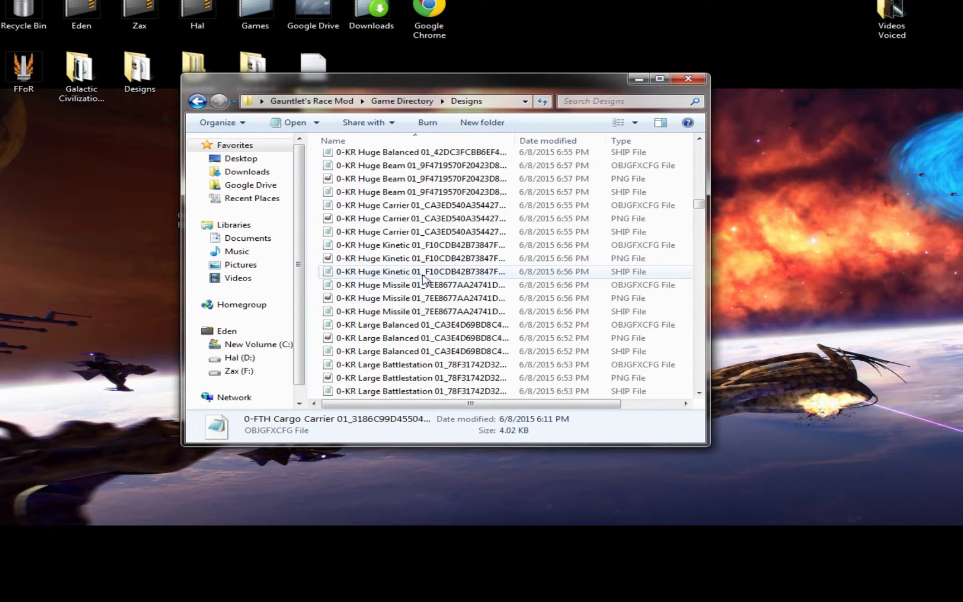
pyautogui.click(203, 103)
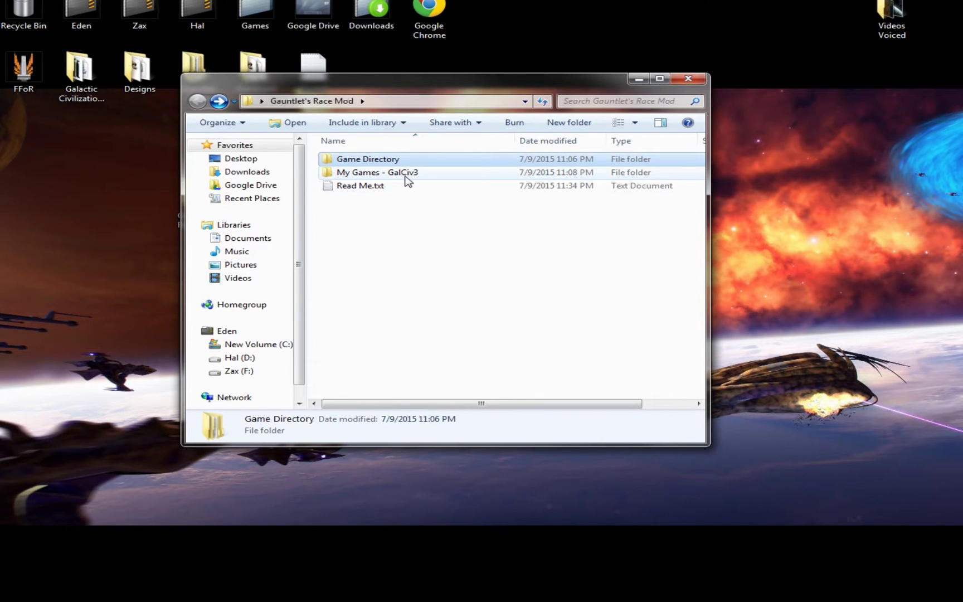
pyautogui.moveTo(406, 178)
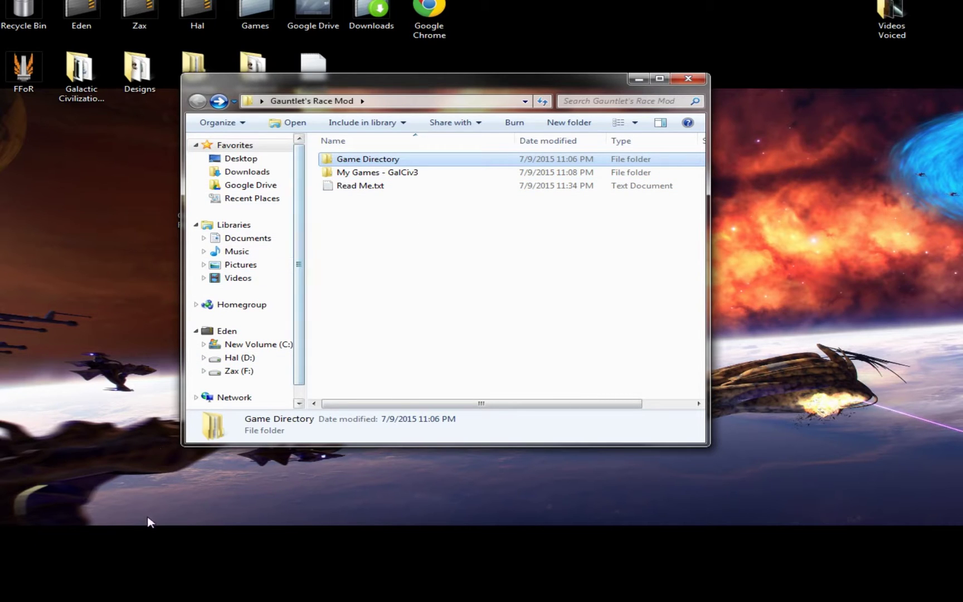
pyautogui.click(111, 267)
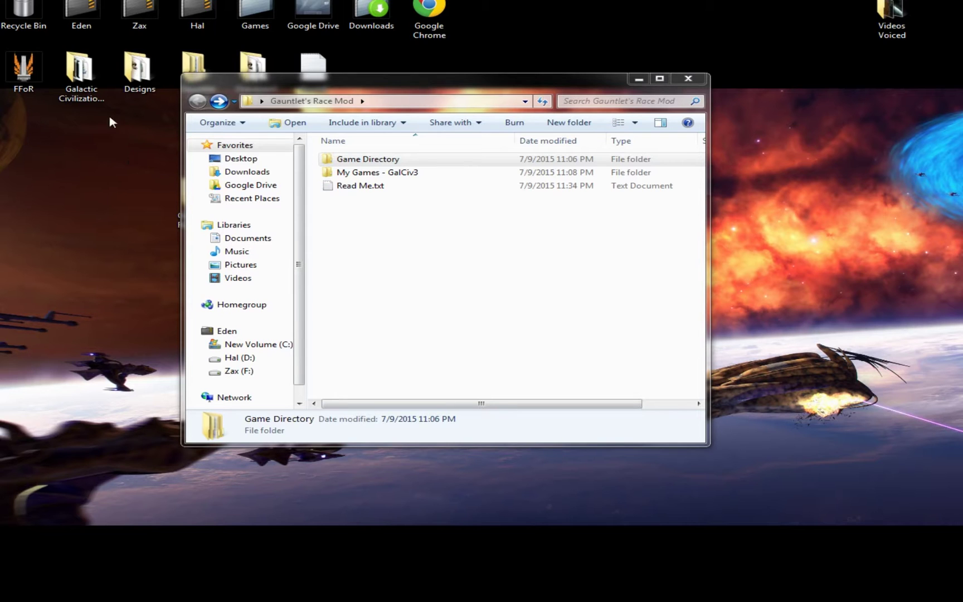
# Browse into Program Files (x86) on the New Volume (C:) drive.
pyautogui.doubleClick(81, 12)
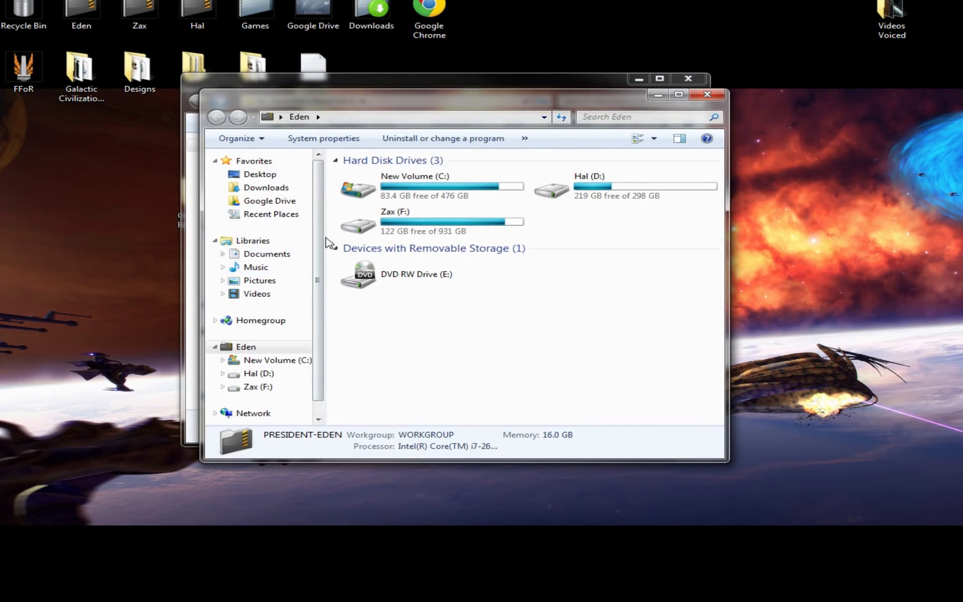
pyautogui.doubleClick(415, 194)
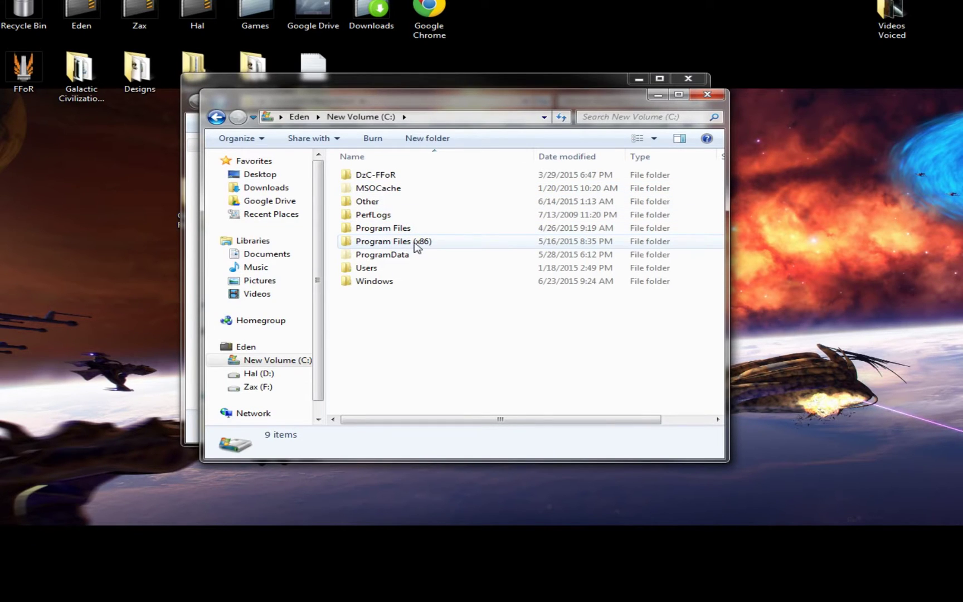
pyautogui.moveTo(415, 246)
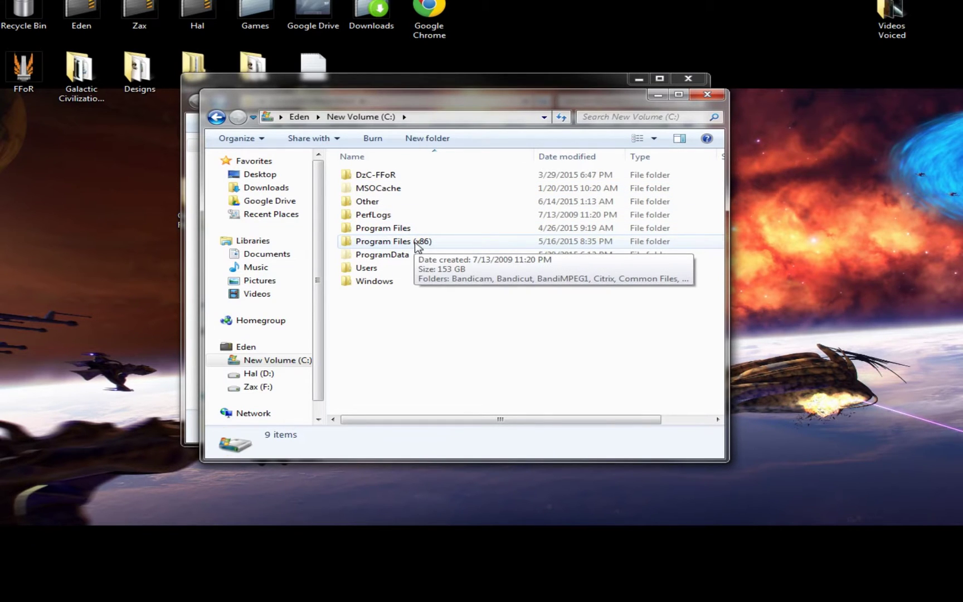
pyautogui.doubleClick(418, 242)
# Go through Steam, steamapps and common into the Galactic Civilizations III folder.
pyautogui.click(409, 360)
pyautogui.scroll(-3, 413, 362)
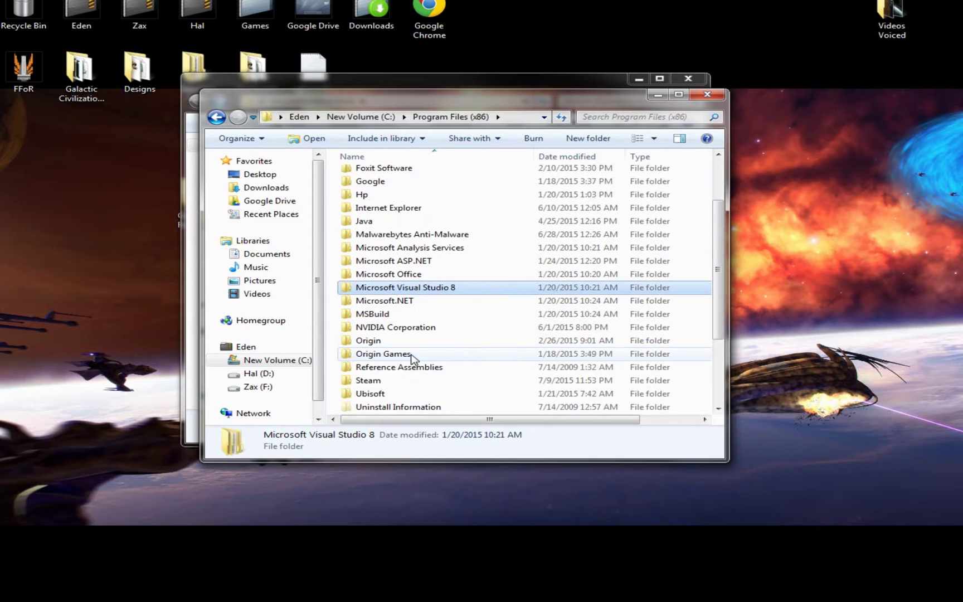
pyautogui.click(379, 342)
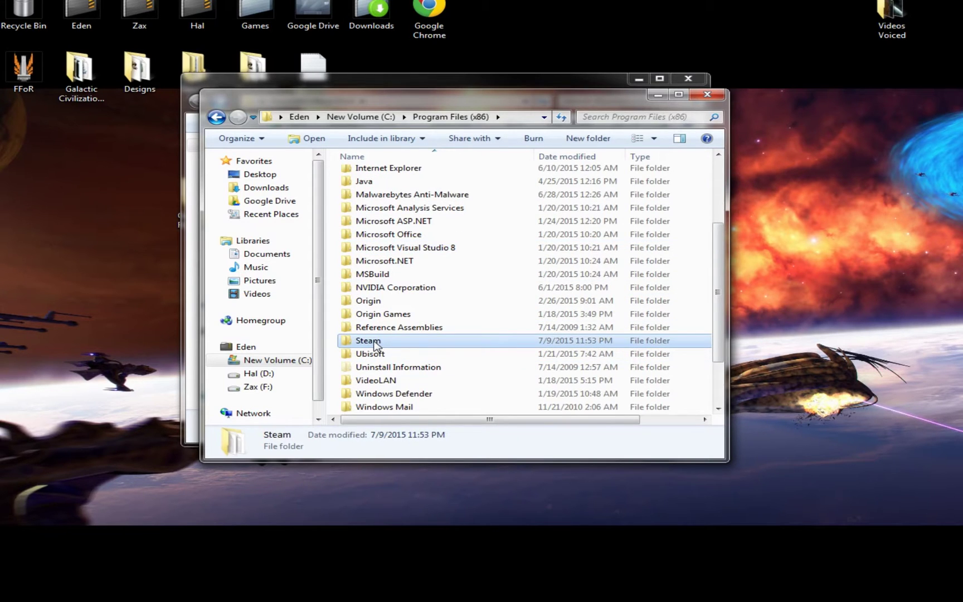
pyautogui.doubleClick(376, 342)
pyautogui.click(385, 281)
pyautogui.scroll(-3, 386, 285)
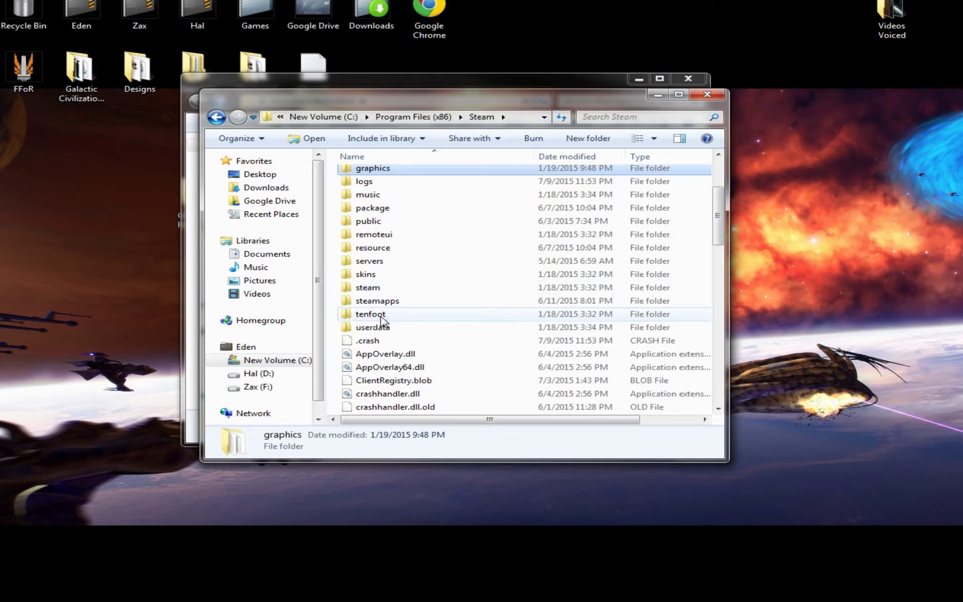
pyautogui.click(375, 302)
pyautogui.doubleClick(379, 303)
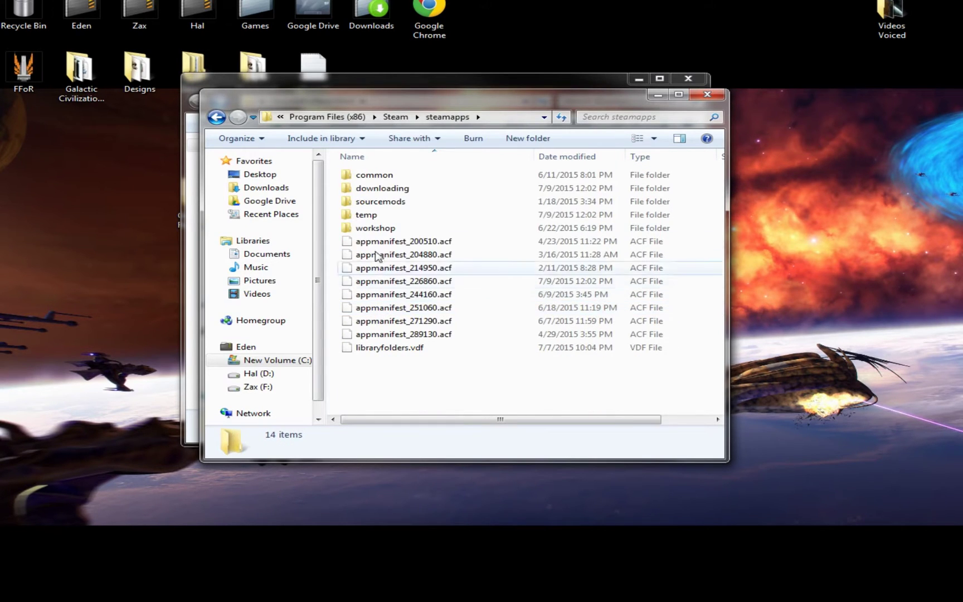
pyautogui.doubleClick(368, 175)
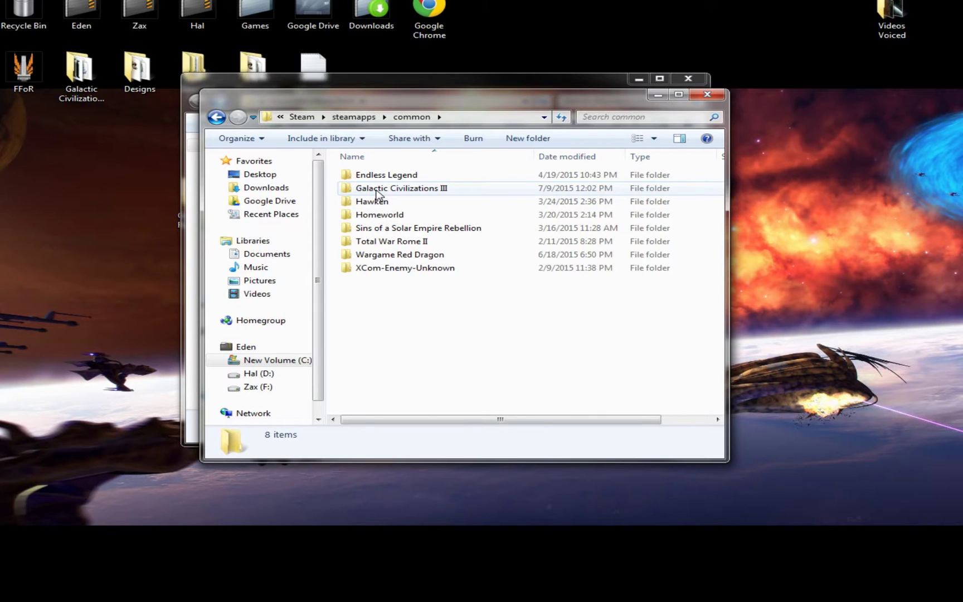
pyautogui.doubleClick(377, 190)
# Compare the mod's Game Directory\Designs files with the game's Designs folder.
pyautogui.moveTo(421, 106); pyautogui.dragTo(662, 100)
pyautogui.click(616, 213)
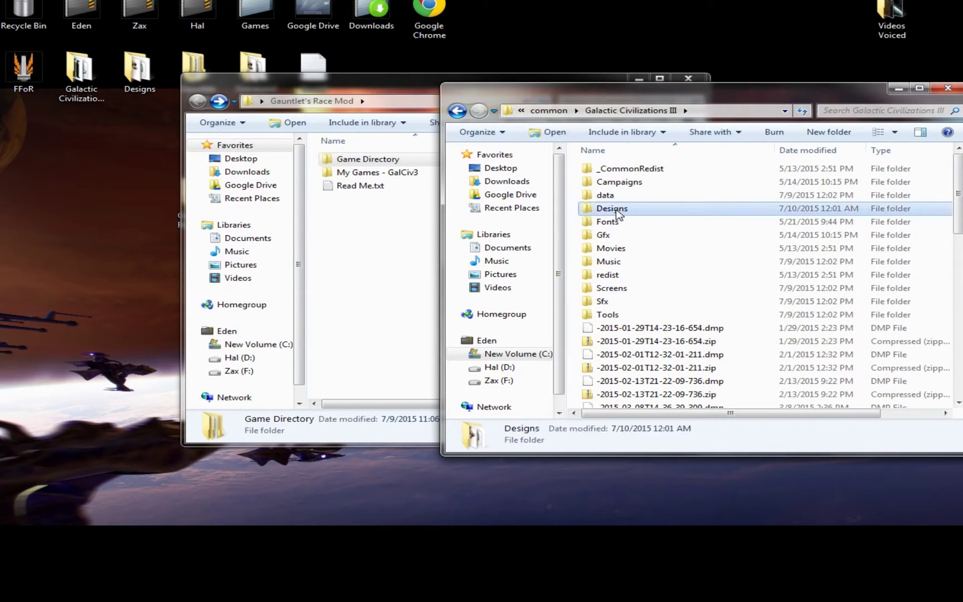
pyautogui.click(374, 162)
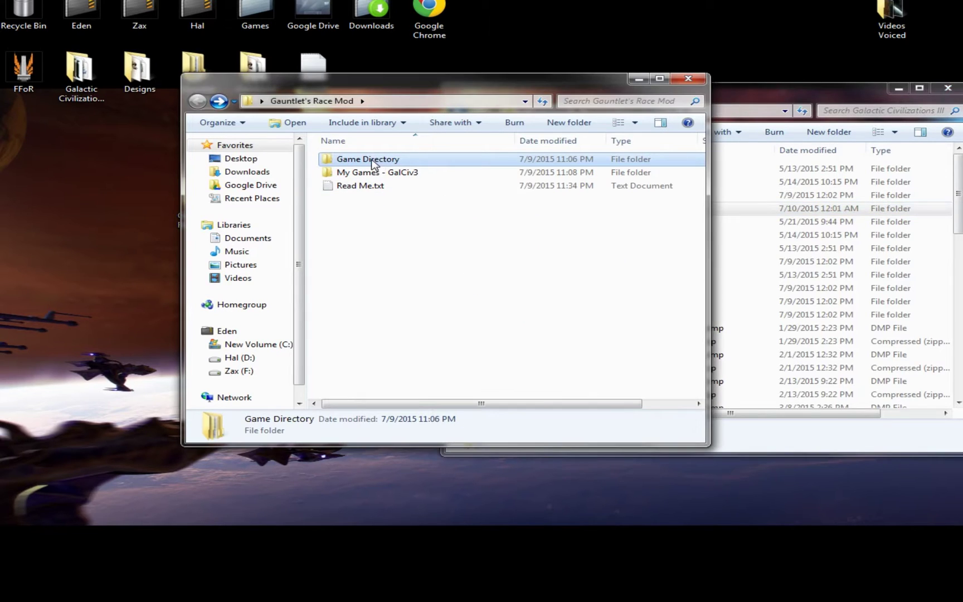
pyautogui.doubleClick(373, 163)
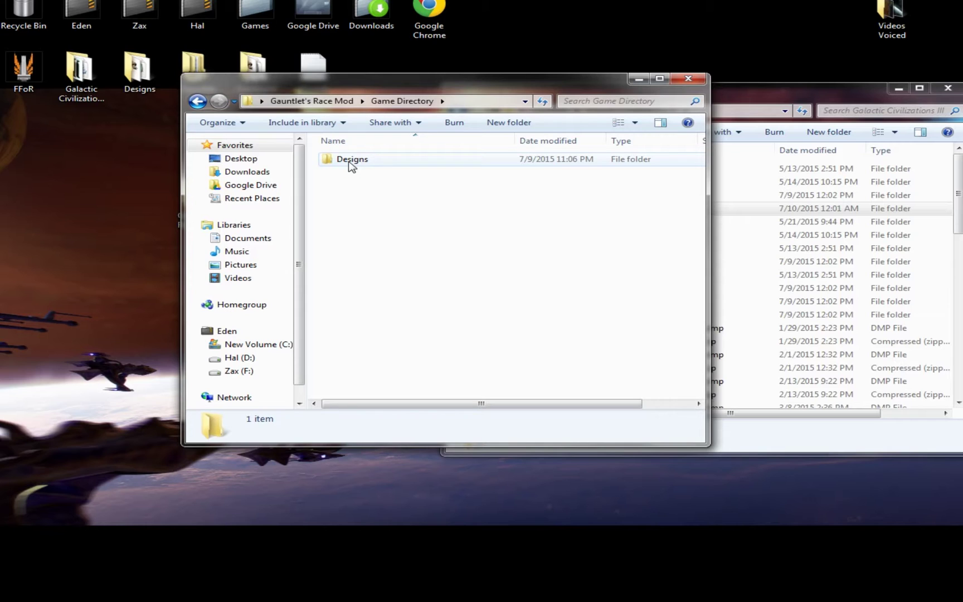
pyautogui.doubleClick(351, 161)
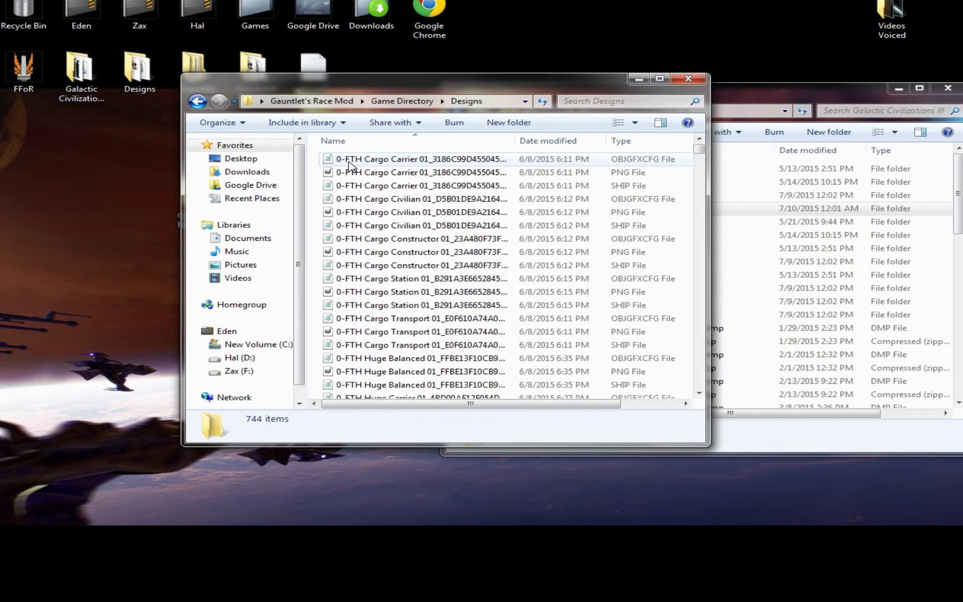
pyautogui.click(360, 172)
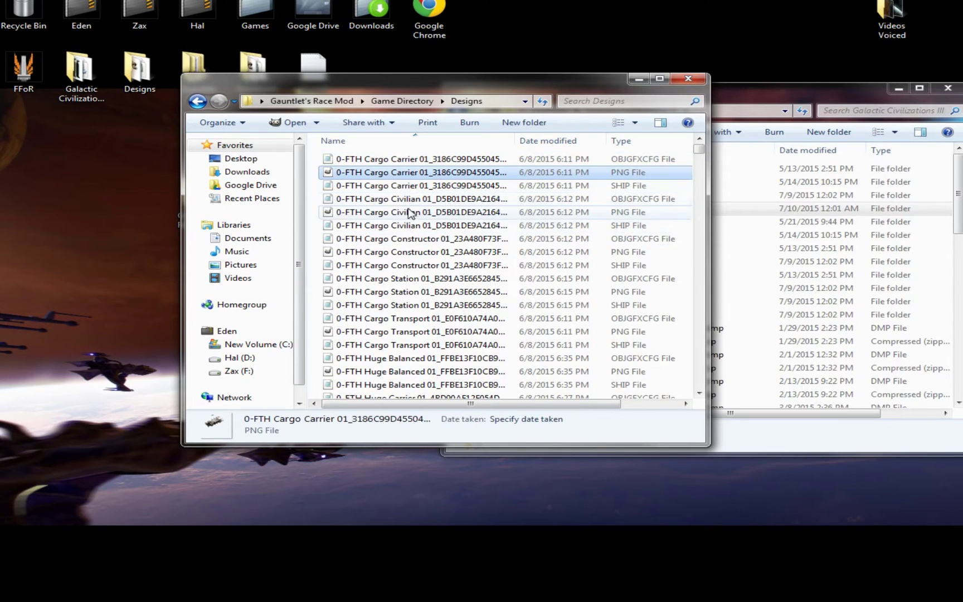
pyautogui.click(774, 252)
pyautogui.doubleClick(655, 215)
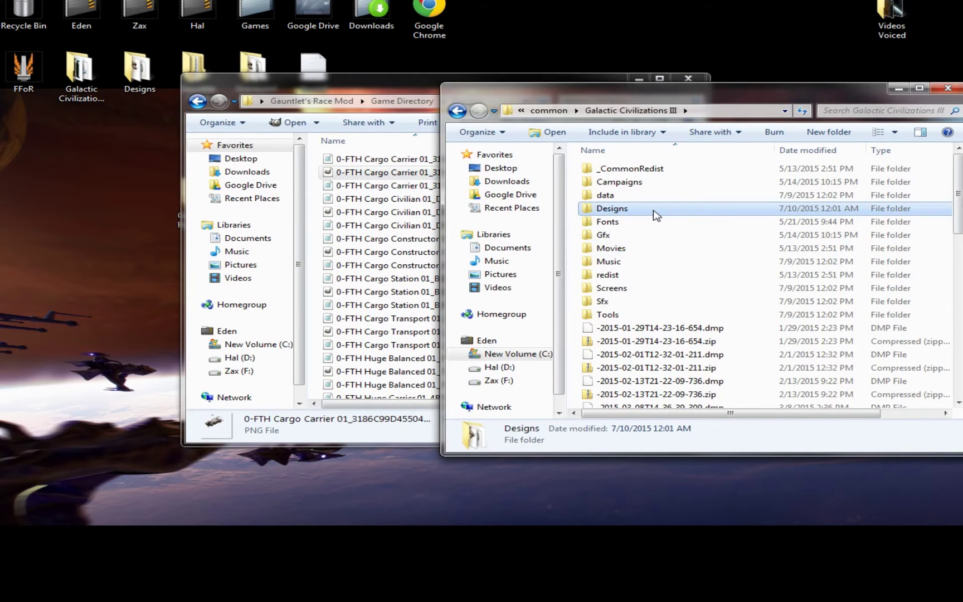
pyautogui.click(664, 193)
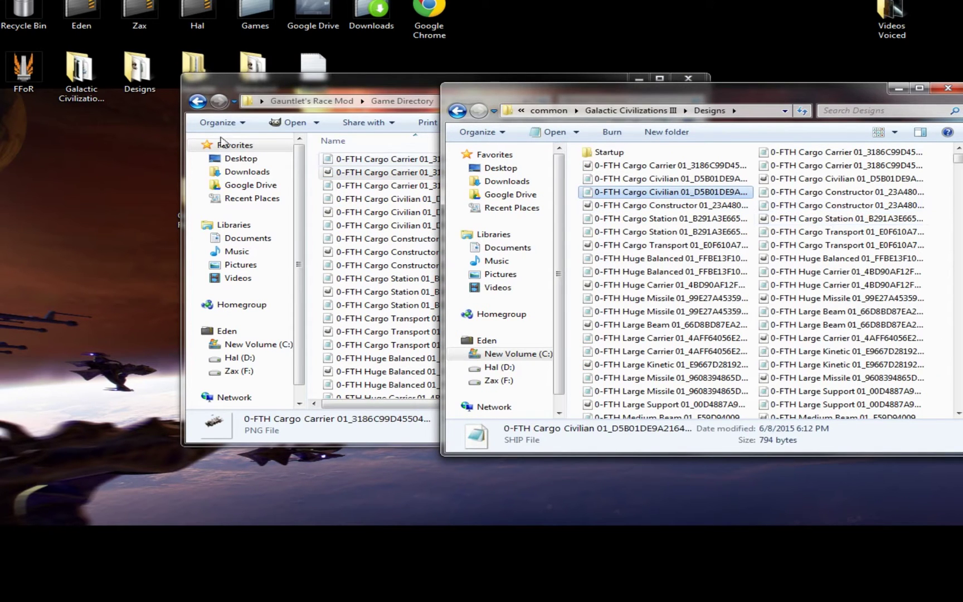
# Go back in both windows and close the Galactic Civilizations III folder window.
pyautogui.click(210, 105)
pyautogui.click(206, 104)
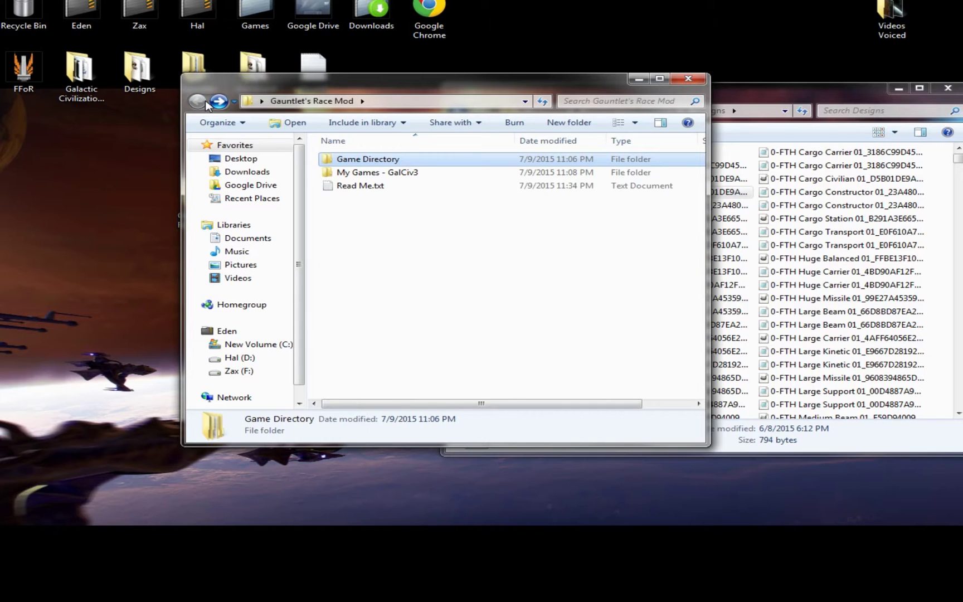
pyautogui.click(768, 100)
pyautogui.click(455, 110)
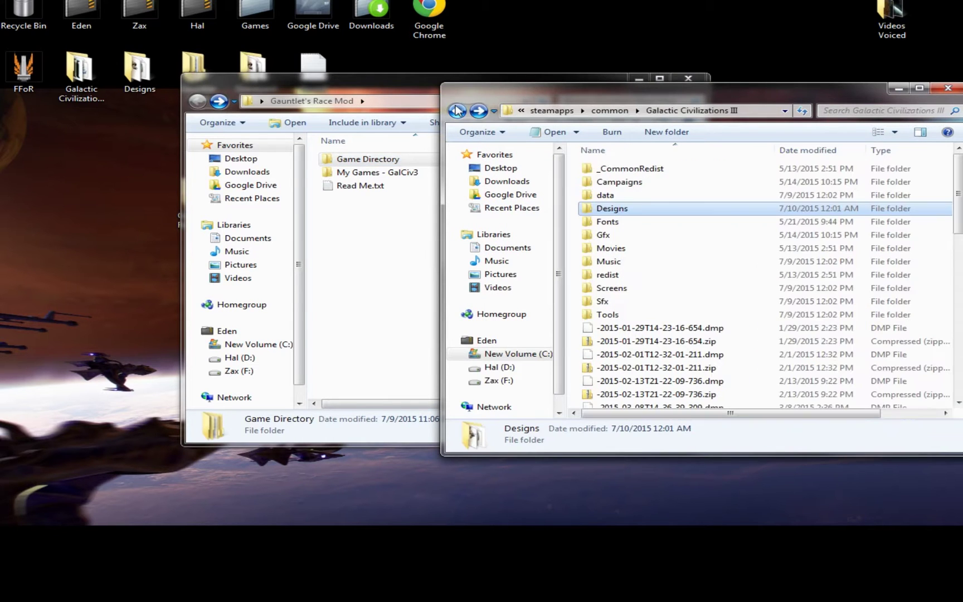
pyautogui.moveTo(668, 89); pyautogui.dragTo(524, 147)
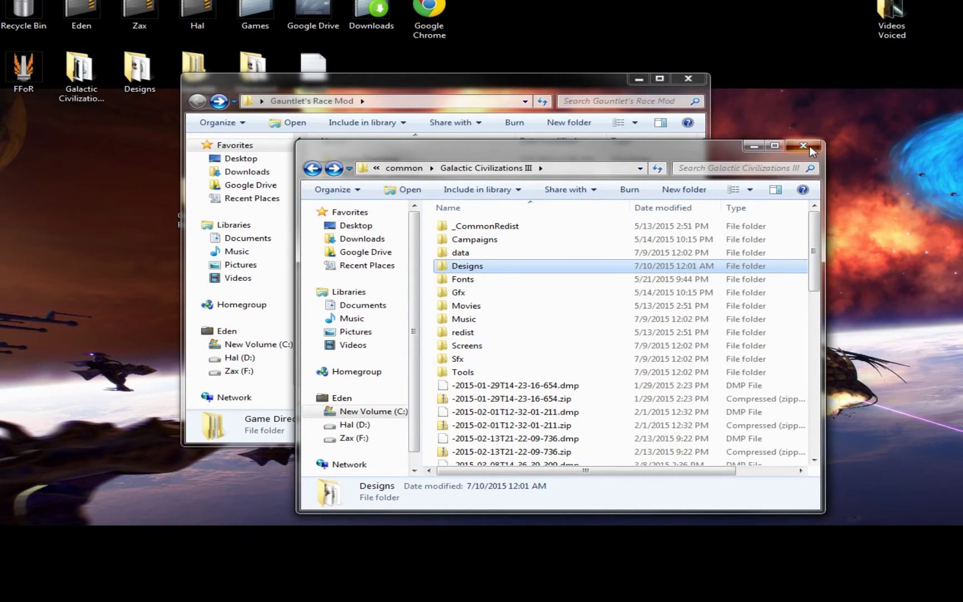
pyautogui.click(809, 148)
pyautogui.click(365, 173)
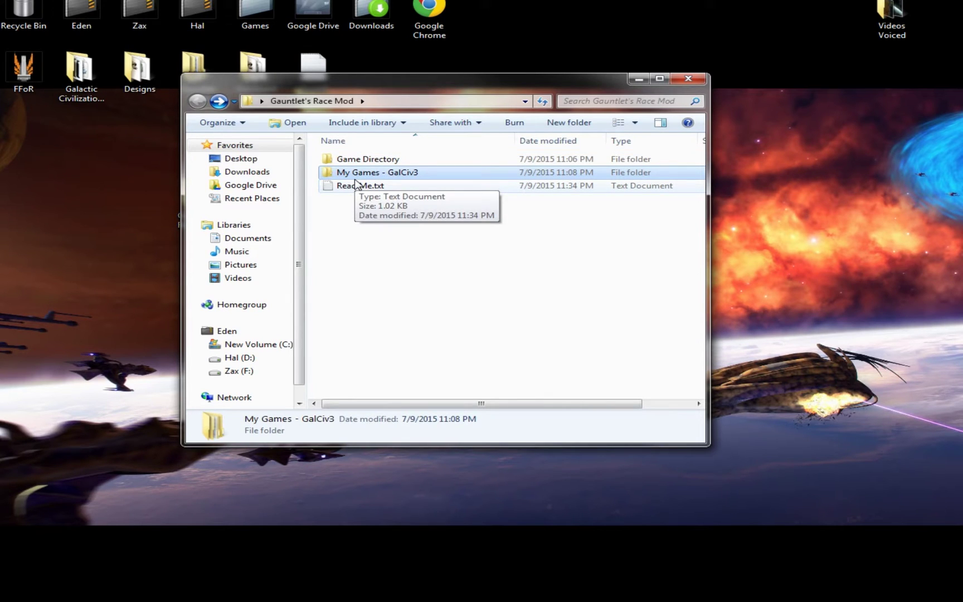
# Open Documents\My Games\GalCiv3 from the Start menu in a window beside the mod folder.
pyautogui.press('super')
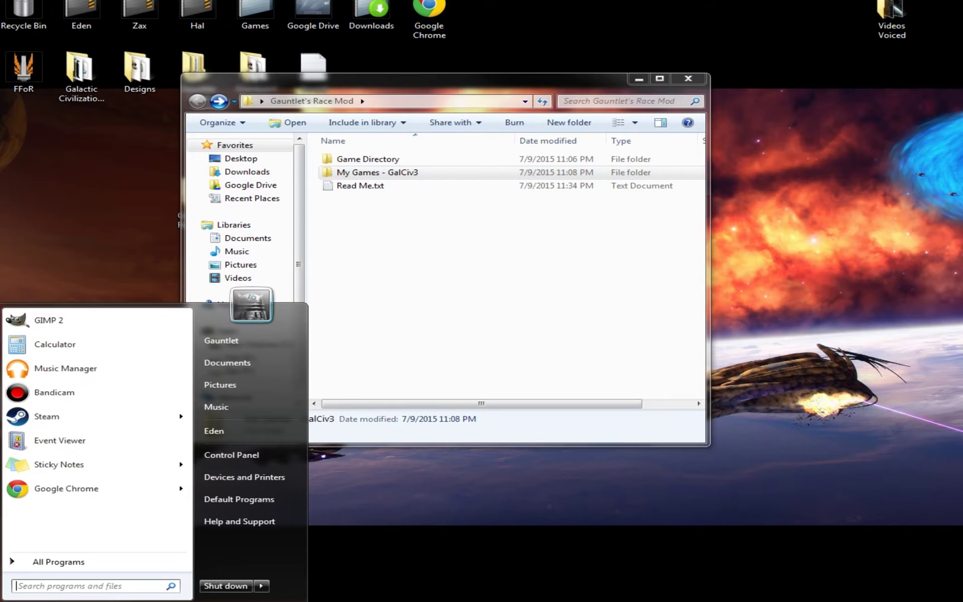
pyautogui.click(238, 367)
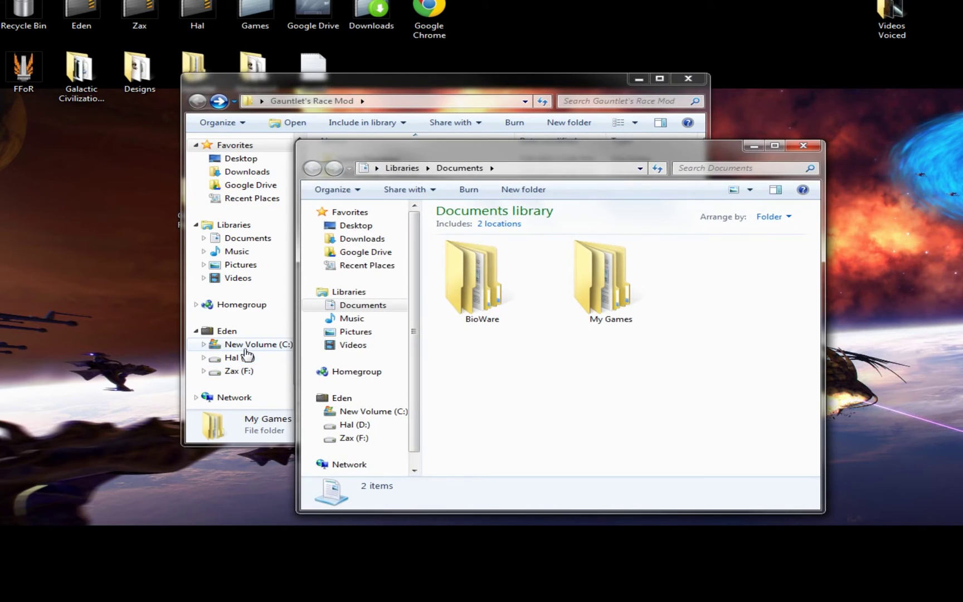
pyautogui.click(586, 294)
pyautogui.doubleClick(586, 294)
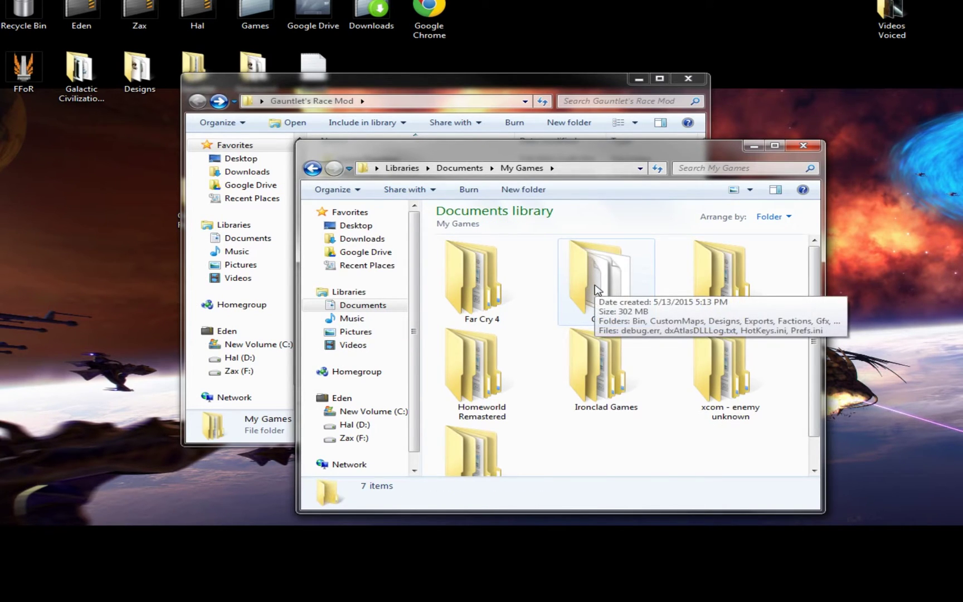
pyautogui.doubleClick(597, 289)
pyautogui.moveTo(601, 156); pyautogui.dragTo(690, 106)
pyautogui.click(683, 301)
pyautogui.scroll(-1, 682, 300)
pyautogui.scroll(-1, 682, 300)
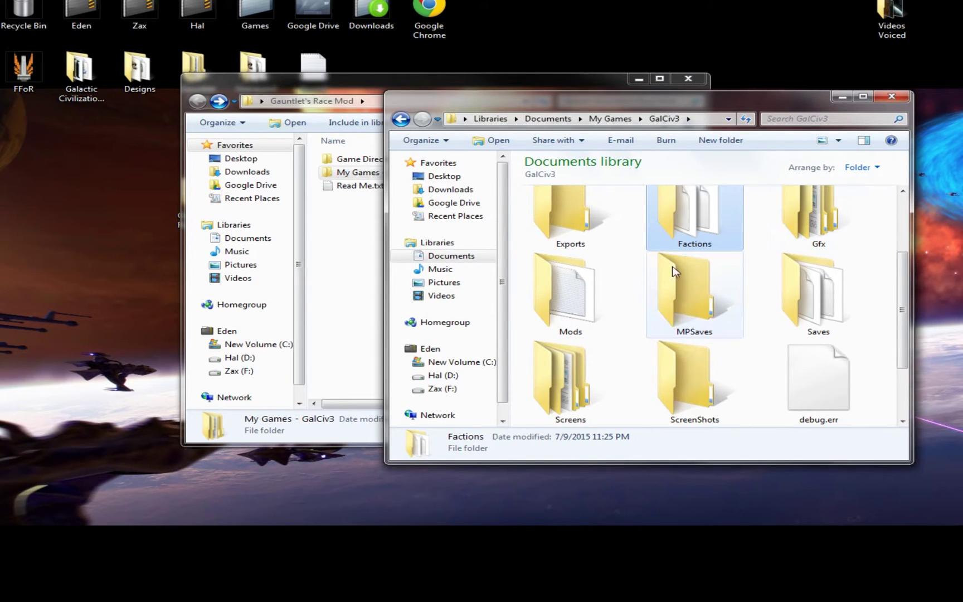
# Open the Mods folder inside the mod's My Games - GalCiv3 folder.
pyautogui.click(348, 221)
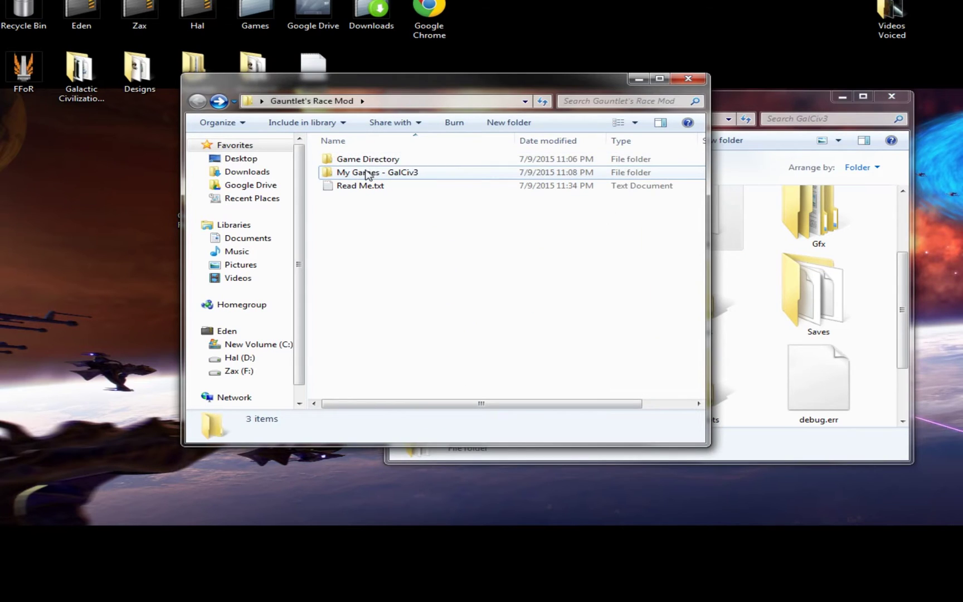
pyautogui.doubleClick(351, 173)
pyautogui.moveTo(468, 272); pyautogui.dragTo(387, 159)
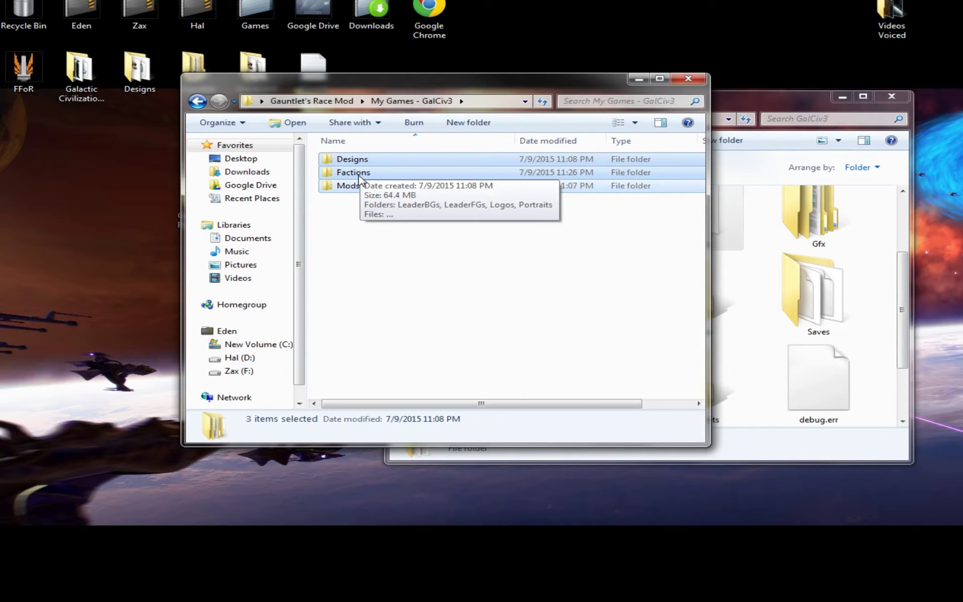
pyautogui.click(392, 241)
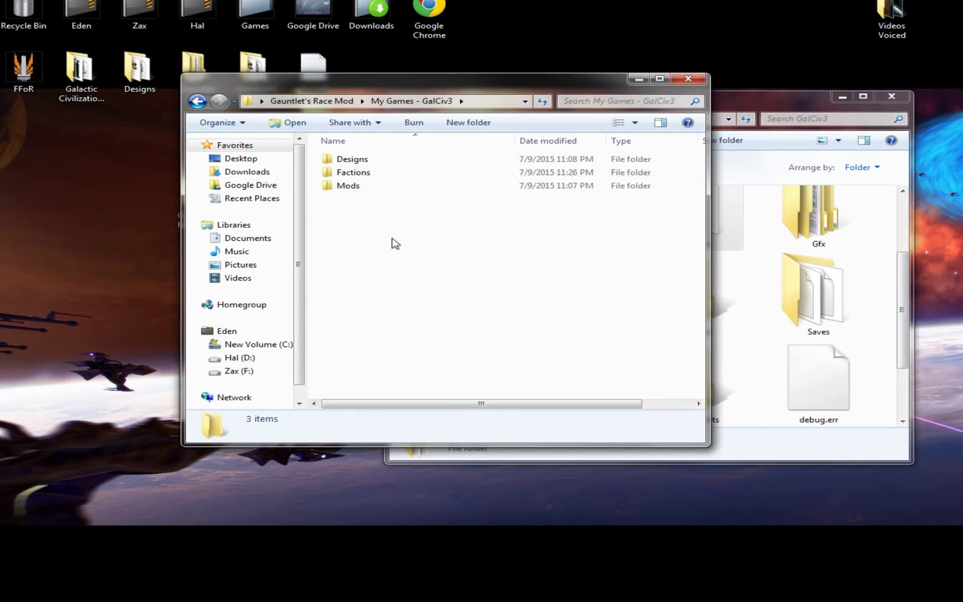
pyautogui.doubleClick(388, 187)
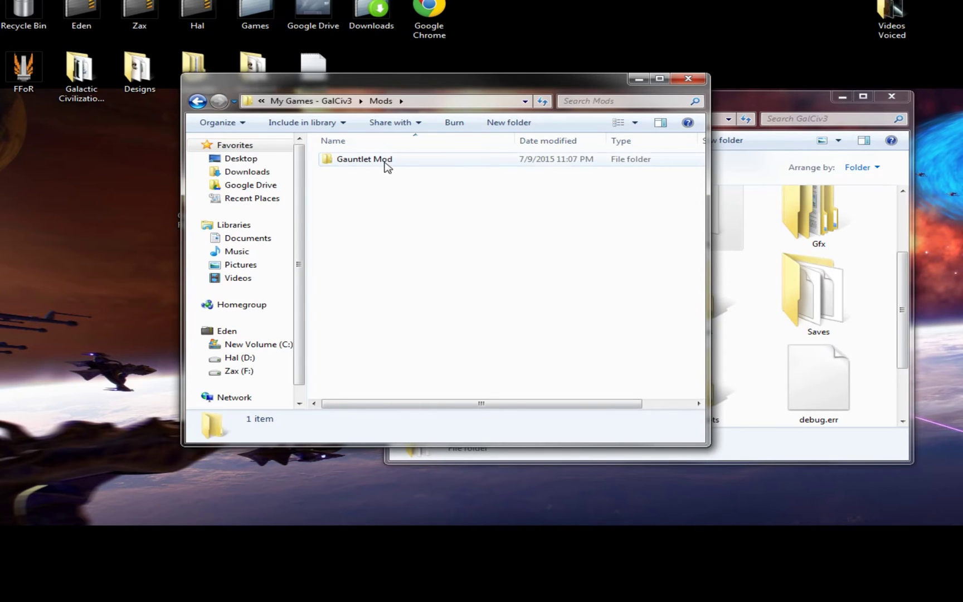
# Copy the Gauntlet Mod folder into Documents\My Games\GalCiv3\Mods.
pyautogui.click(764, 312)
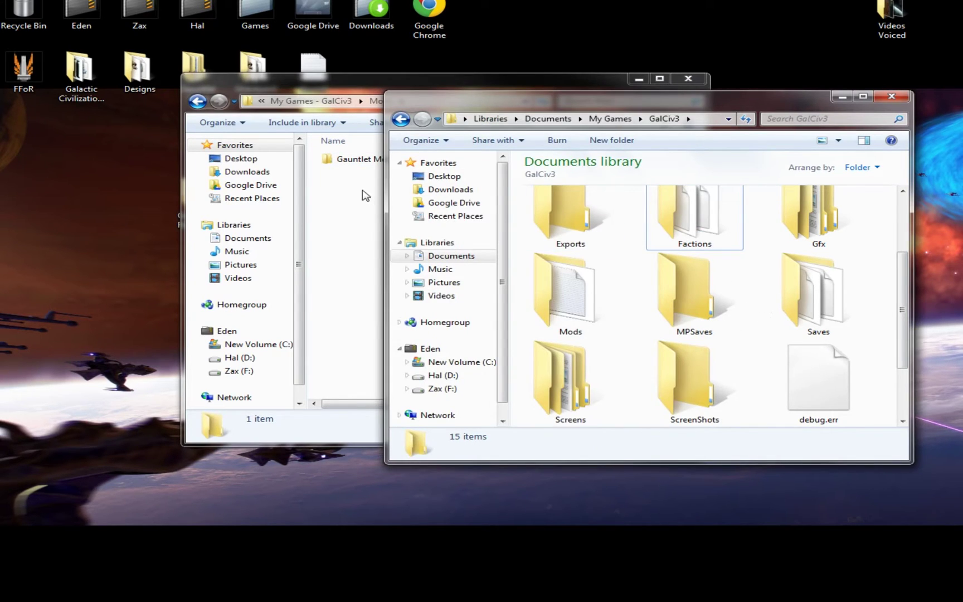
pyautogui.moveTo(366, 90); pyautogui.dragTo(330, 90)
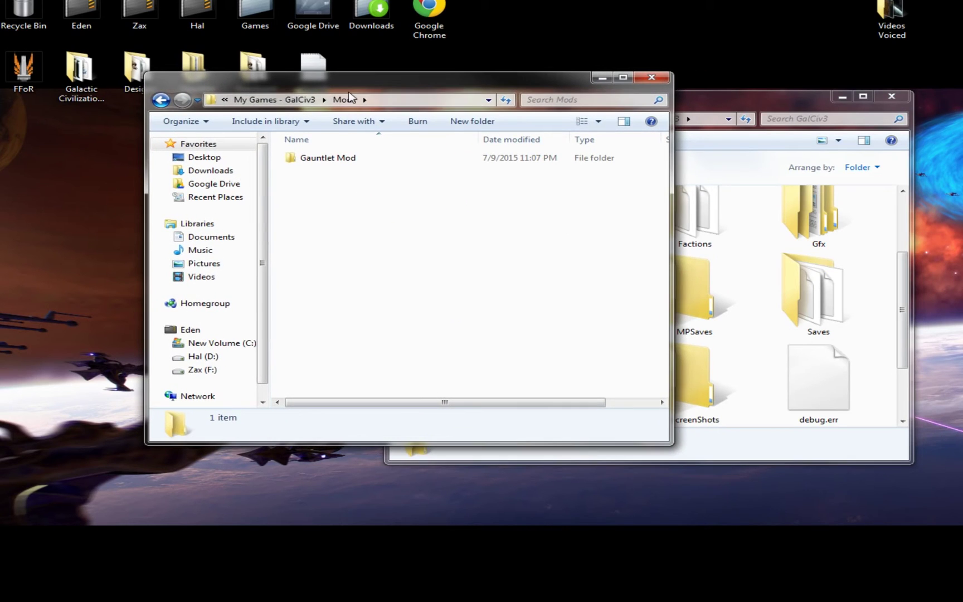
pyautogui.click(342, 157)
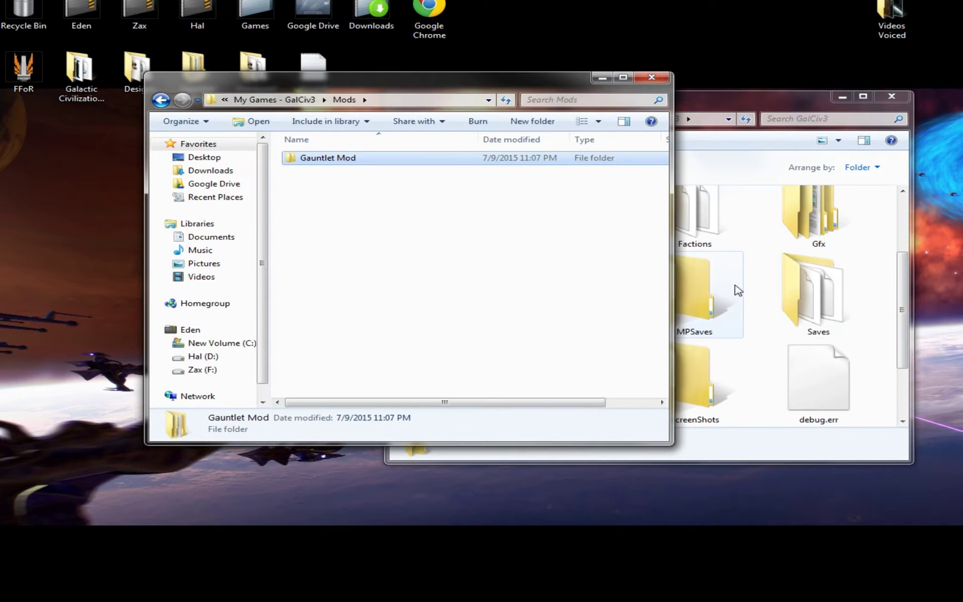
pyautogui.click(718, 289)
pyautogui.doubleClick(553, 291)
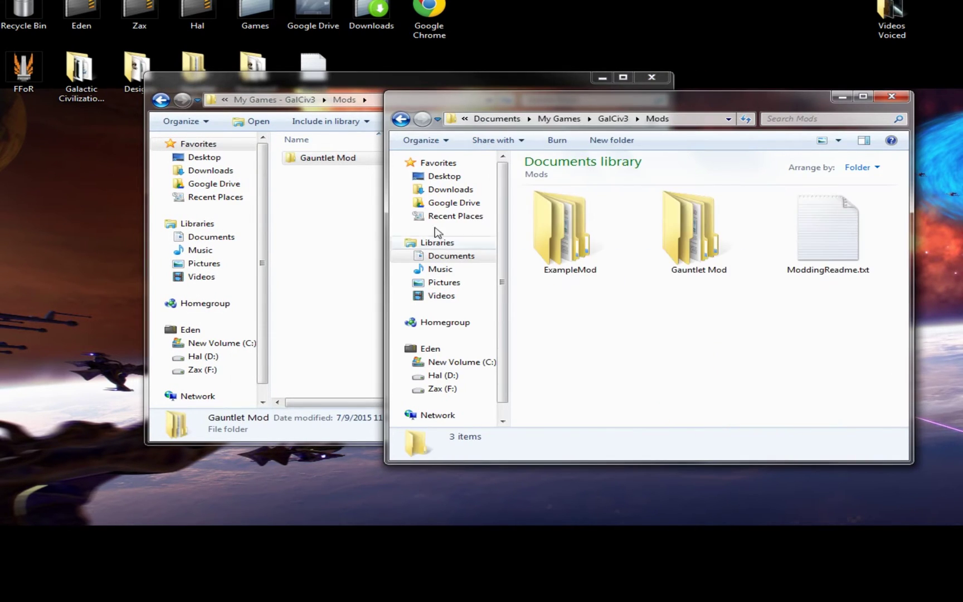
pyautogui.moveTo(332, 161); pyautogui.dragTo(347, 189)
# Open the mod's Factions folder and review LeaderBGs, LeaderFGs, Logos, Portraits and the faction files.
pyautogui.click(161, 100)
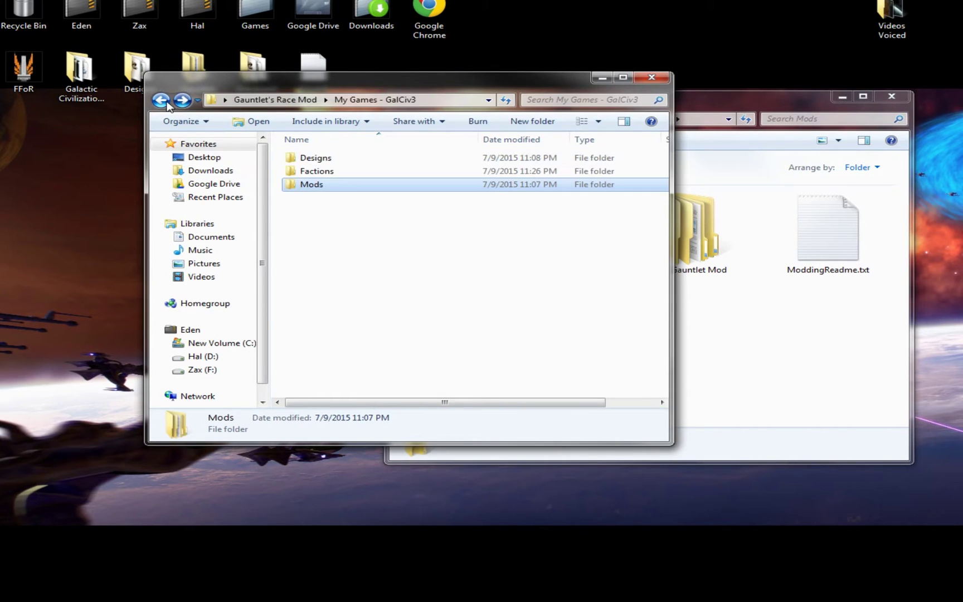
pyautogui.doubleClick(295, 171)
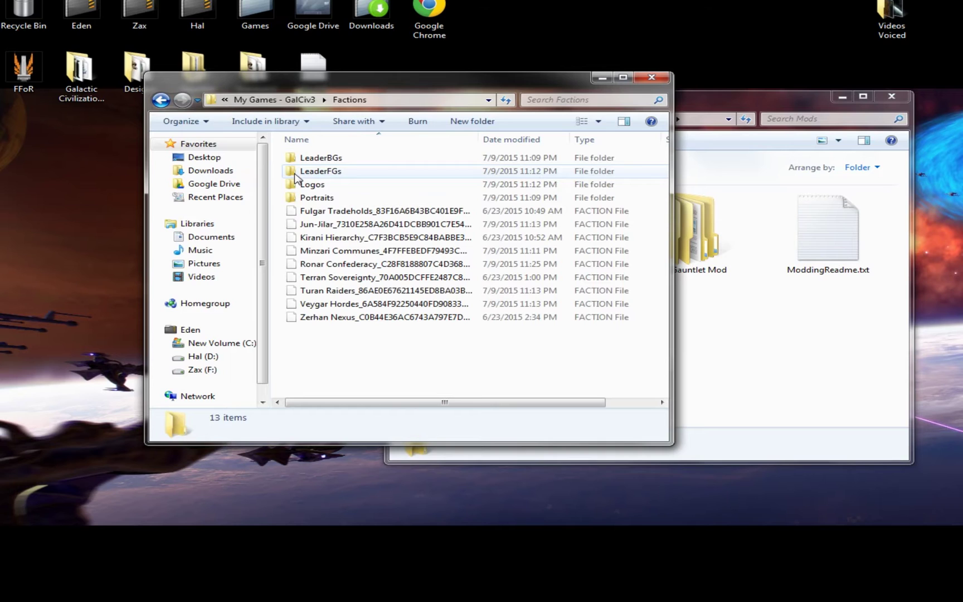
pyautogui.click(325, 162)
pyautogui.click(334, 172)
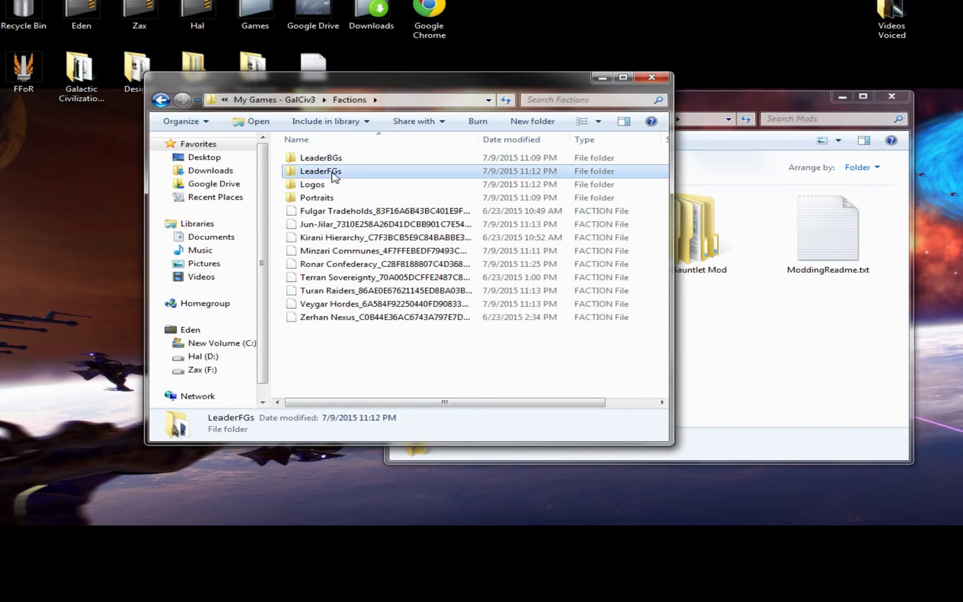
pyautogui.click(331, 185)
pyautogui.click(323, 198)
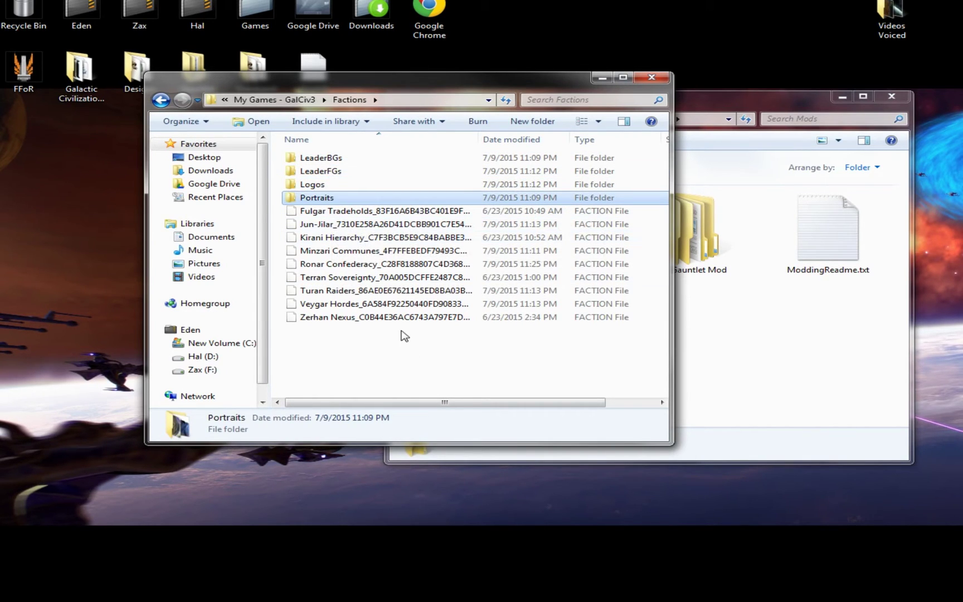
pyautogui.moveTo(398, 331); pyautogui.dragTo(369, 214)
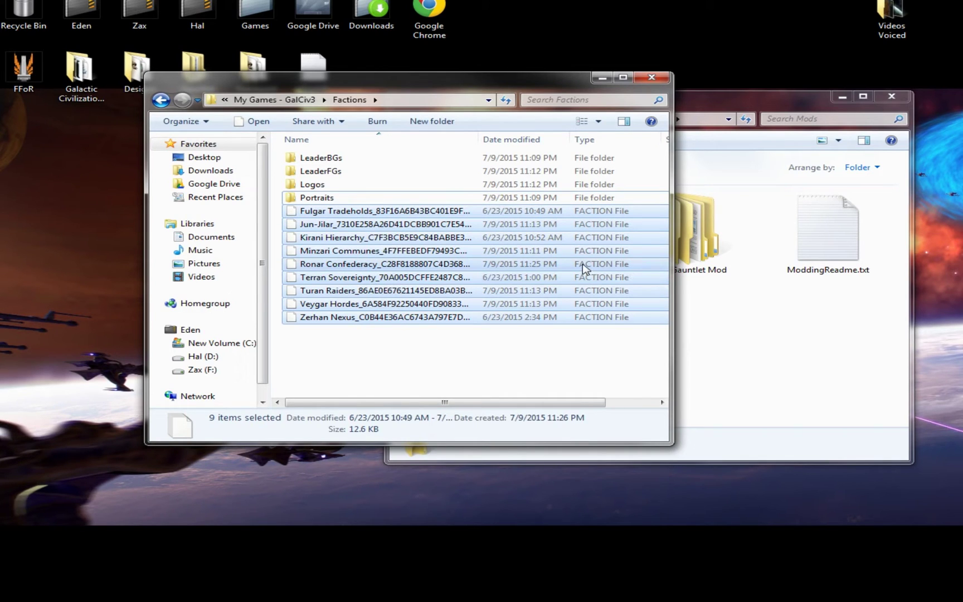
# Open the Documents GalCiv3 Factions folder to compare, then return to GalCiv3.
pyautogui.click(749, 295)
pyautogui.click(401, 119)
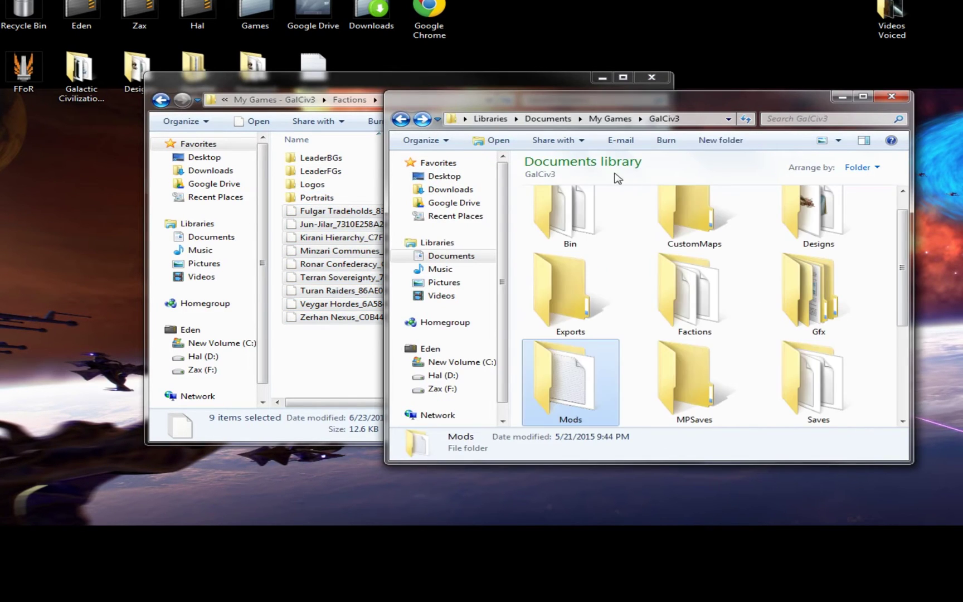
pyautogui.doubleClick(691, 293)
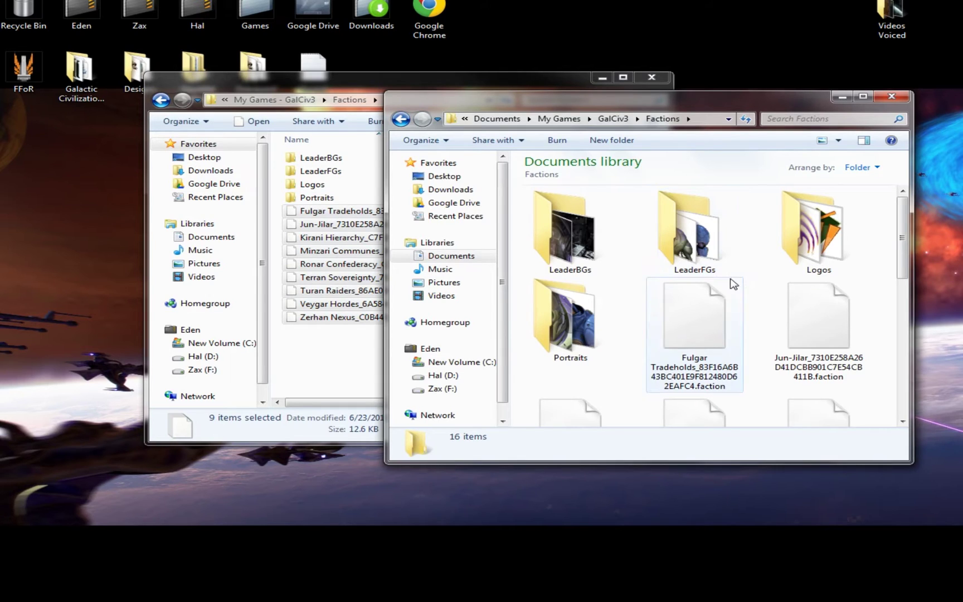
pyautogui.click(400, 119)
# Show the mod's FTH Designs folder beside Documents\My Games\GalCiv3\Designs.
pyautogui.click(273, 99)
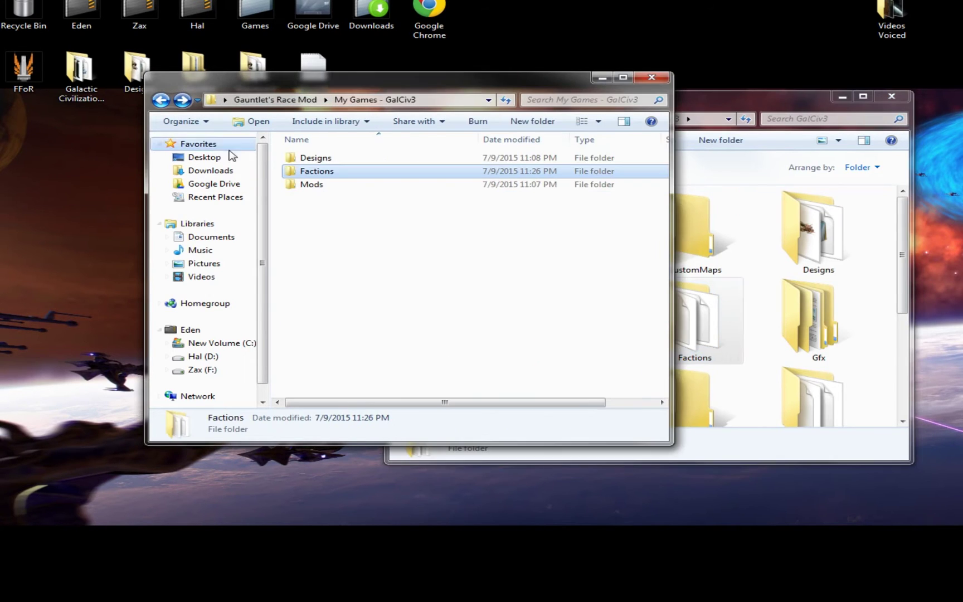
pyautogui.doubleClick(315, 158)
pyautogui.click(812, 317)
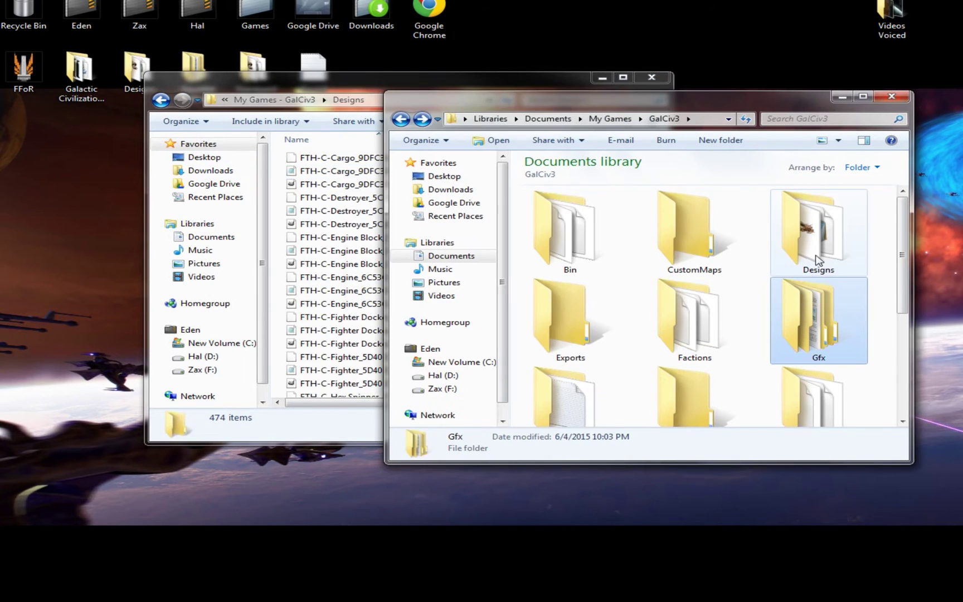
pyautogui.doubleClick(815, 241)
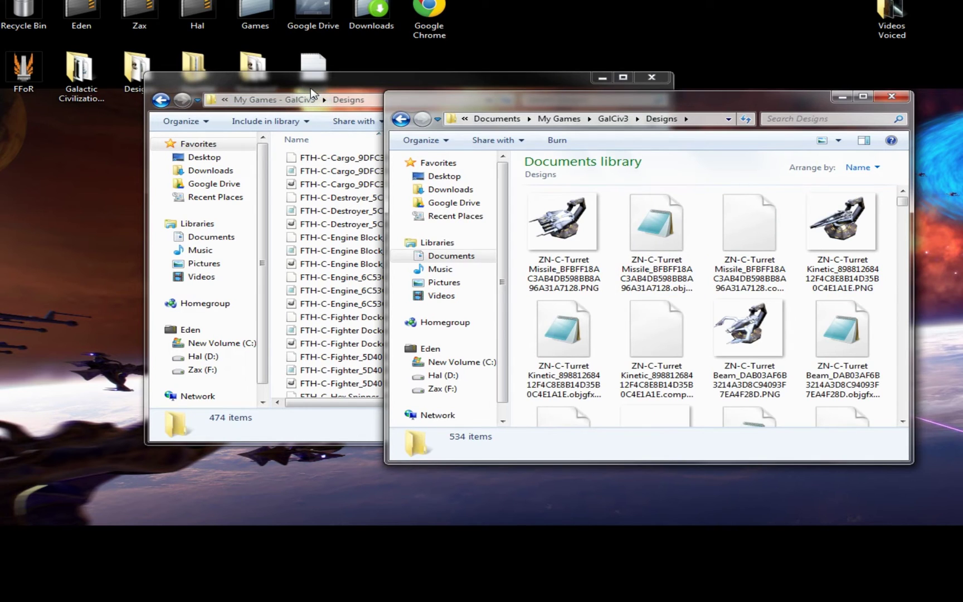
pyautogui.moveTo(309, 91); pyautogui.dragTo(147, 84)
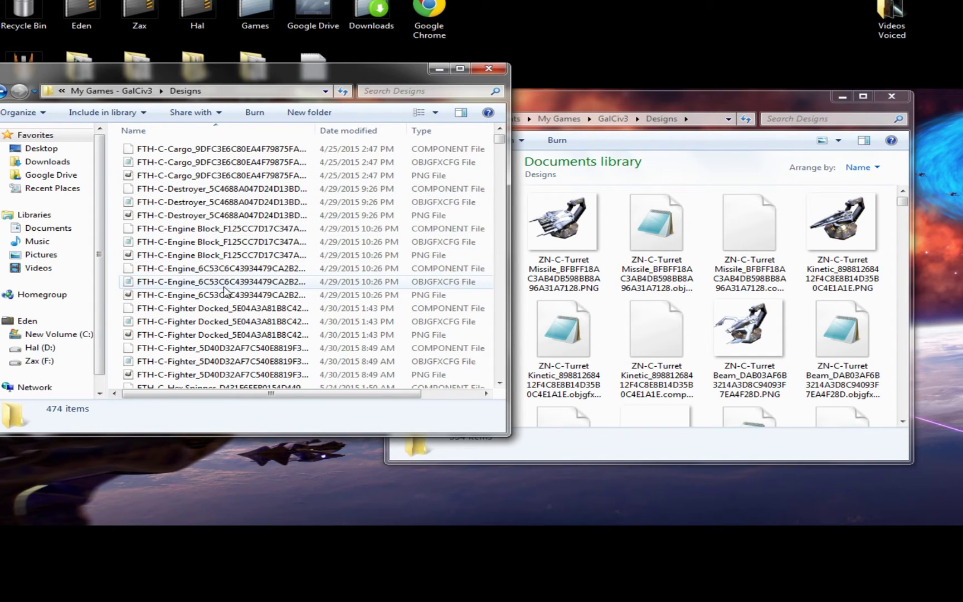
pyautogui.moveTo(219, 223)
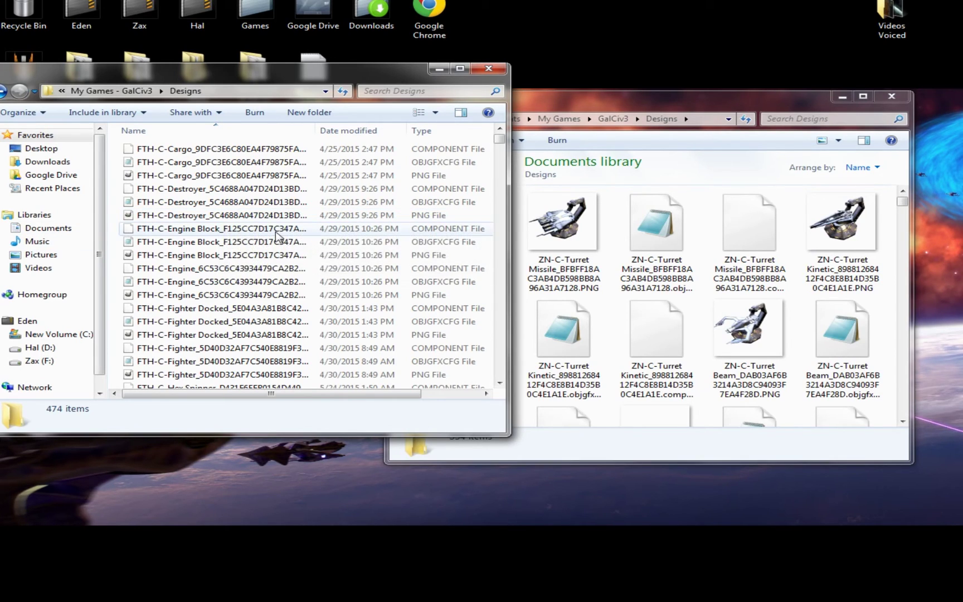
pyautogui.click(237, 163)
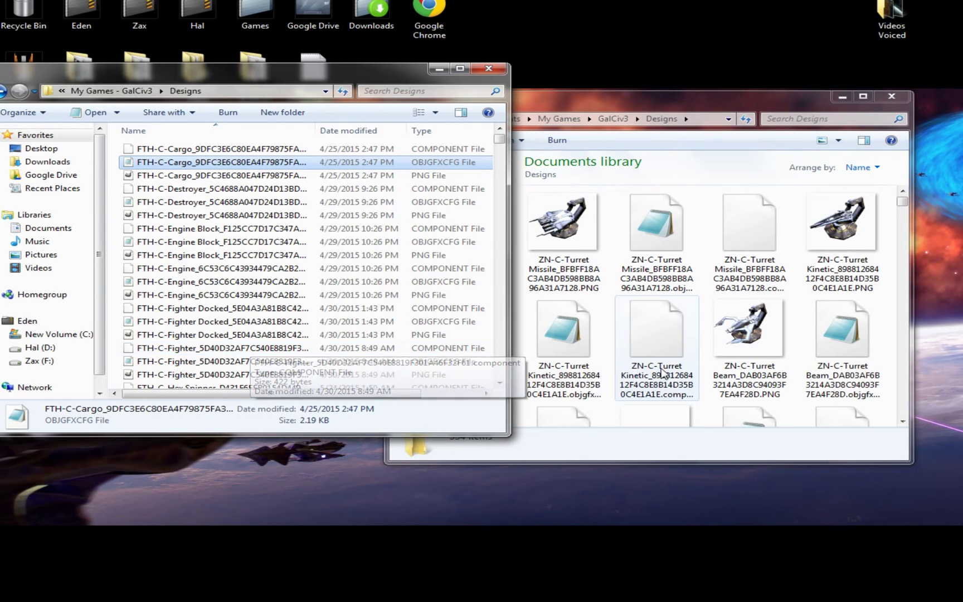
# Scroll through the existing VGR, TS and SCR ship designs in the Documents Designs folder.
pyautogui.click(657, 251)
pyautogui.scroll(-5, 628, 323)
pyautogui.scroll(-3, 630, 312)
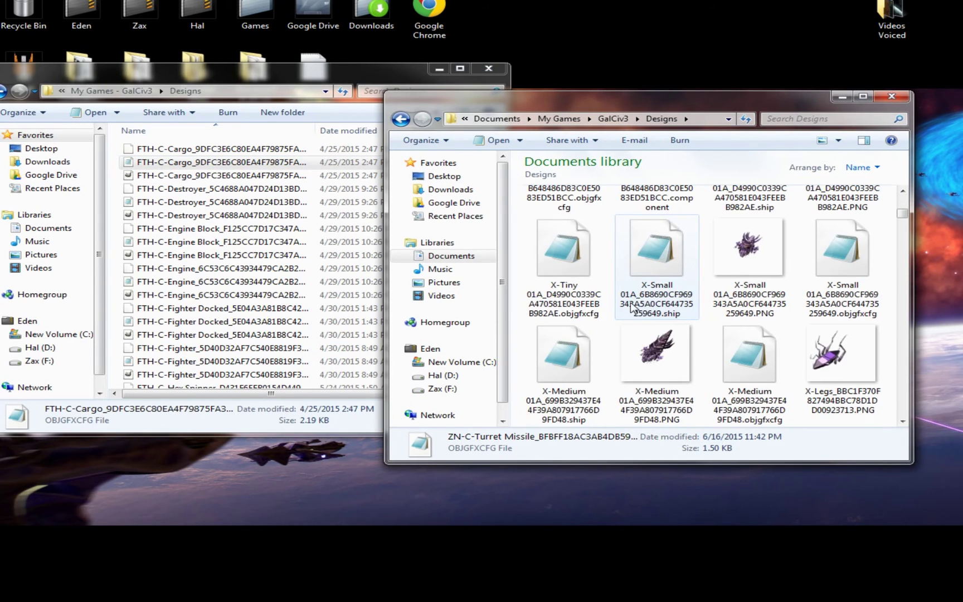
pyautogui.scroll(-10, 630, 305)
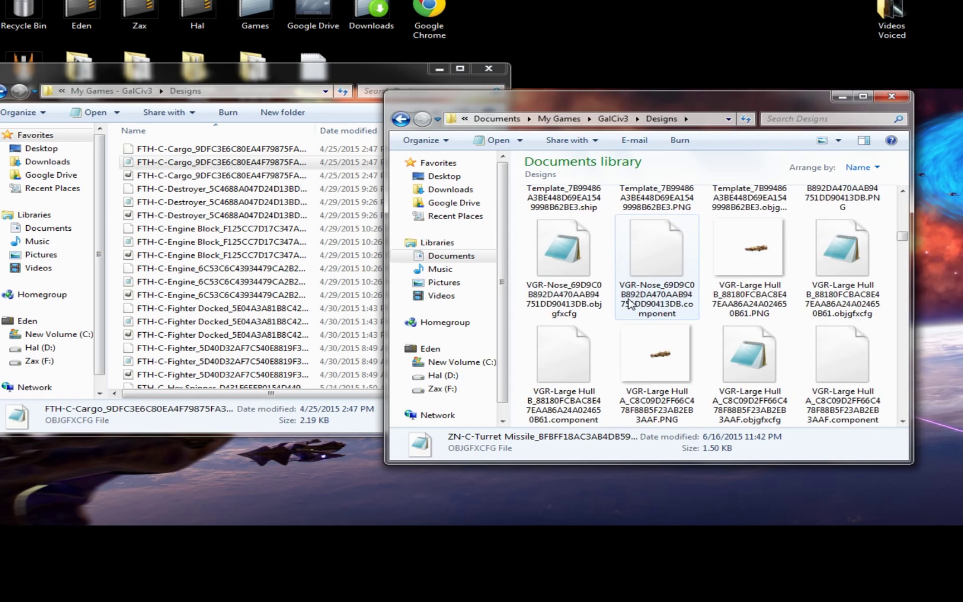
pyautogui.scroll(-3, 630, 304)
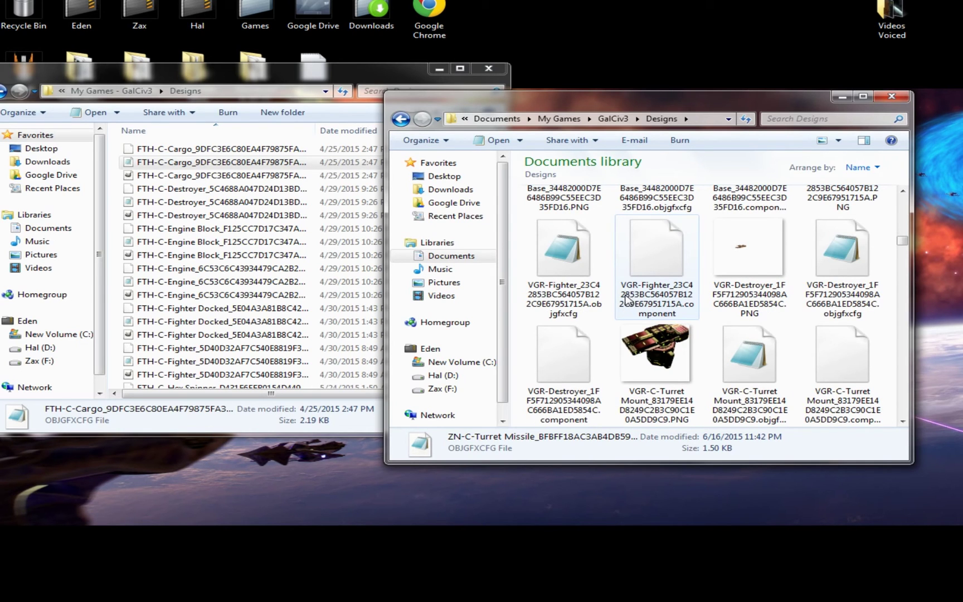
pyautogui.scroll(-4, 628, 304)
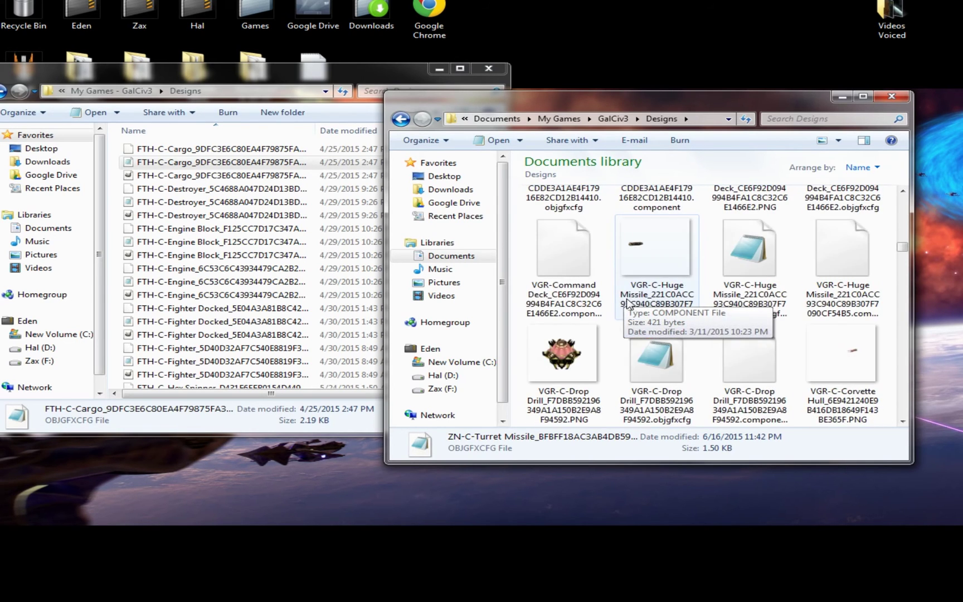
pyautogui.scroll(-10, 630, 308)
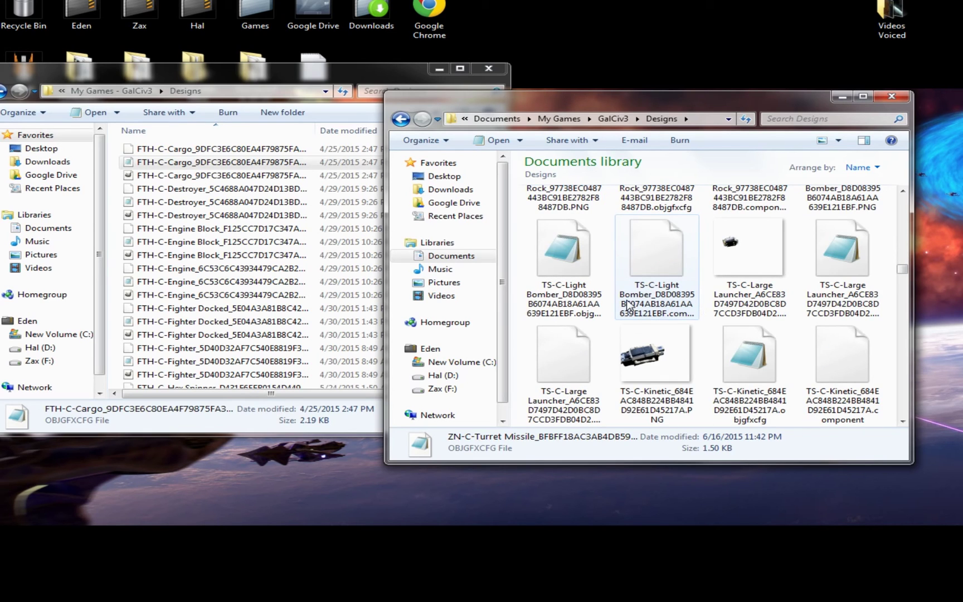
pyautogui.scroll(-2, 628, 304)
pyautogui.scroll(-10, 625, 301)
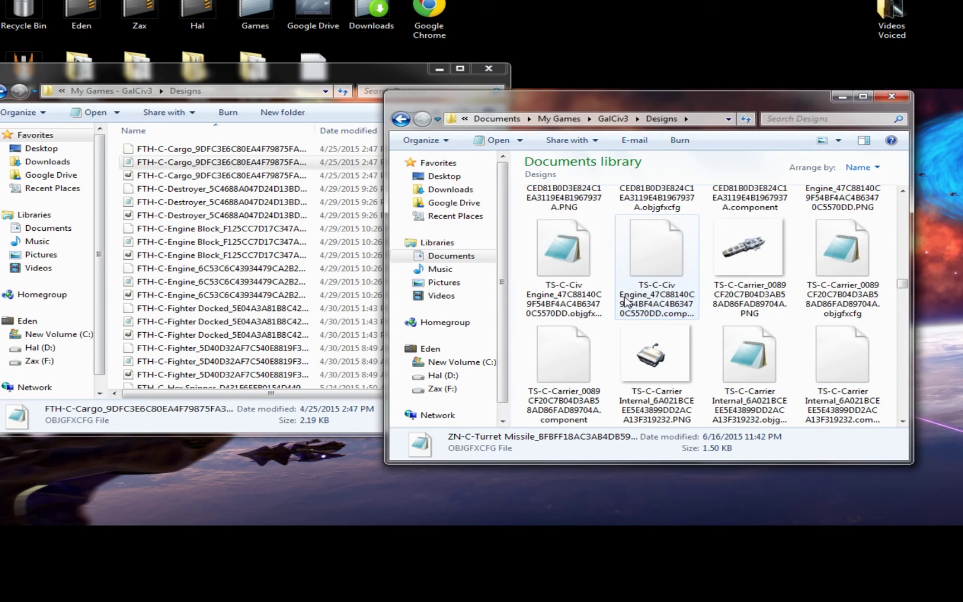
pyautogui.scroll(-8, 683, 303)
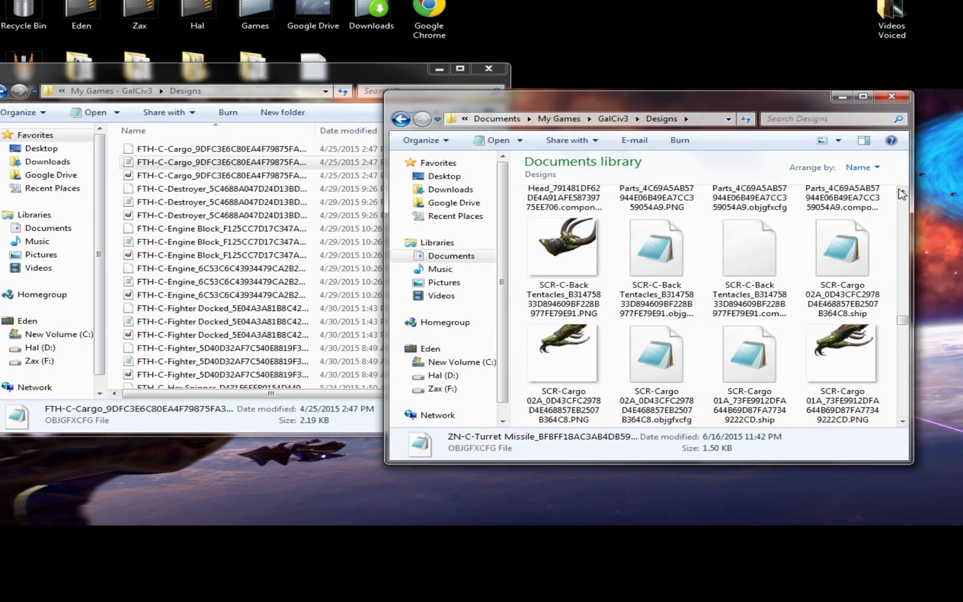
# Close the mod's Designs window and the Documents Designs window.
pyautogui.click(504, 70)
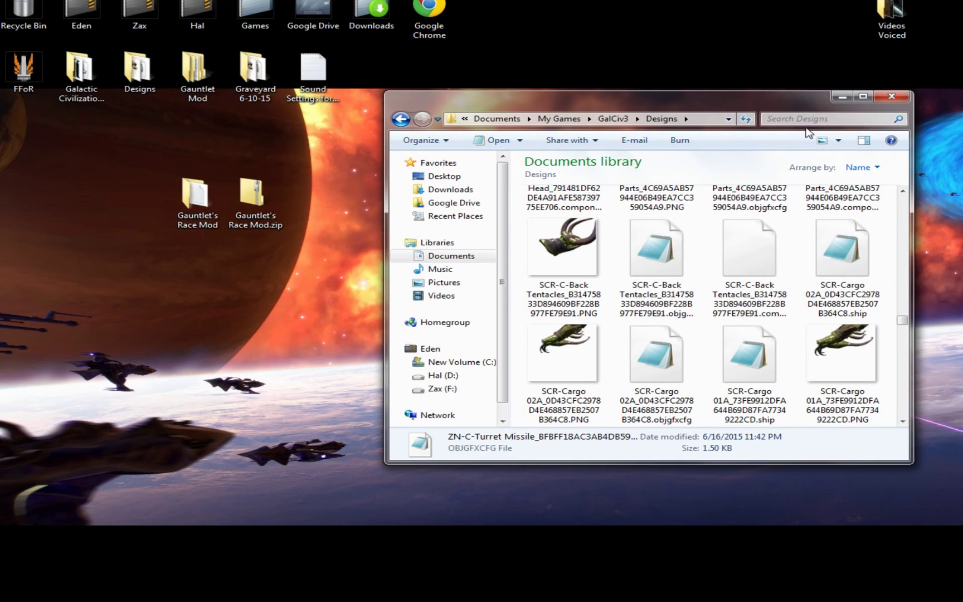
pyautogui.click(888, 96)
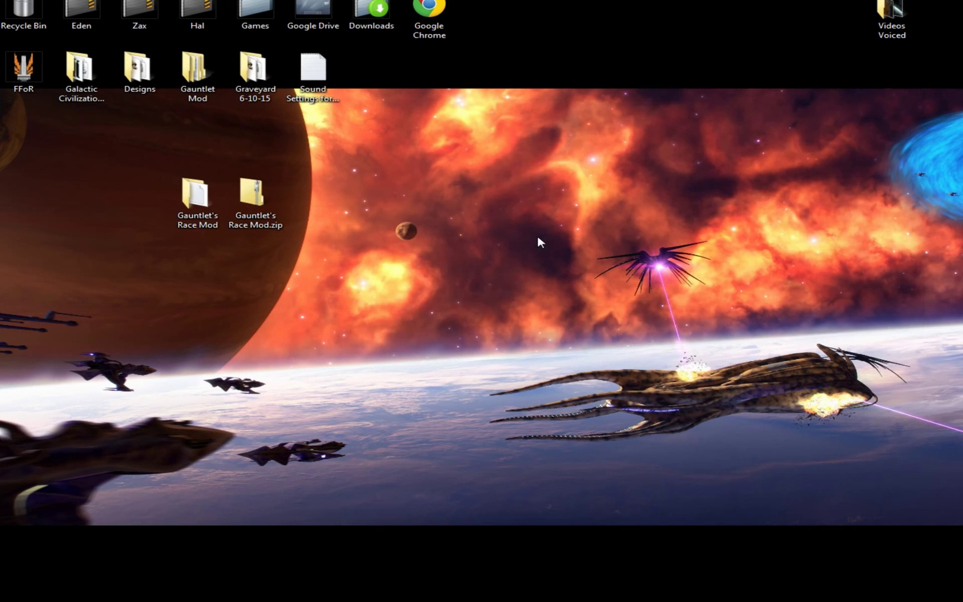